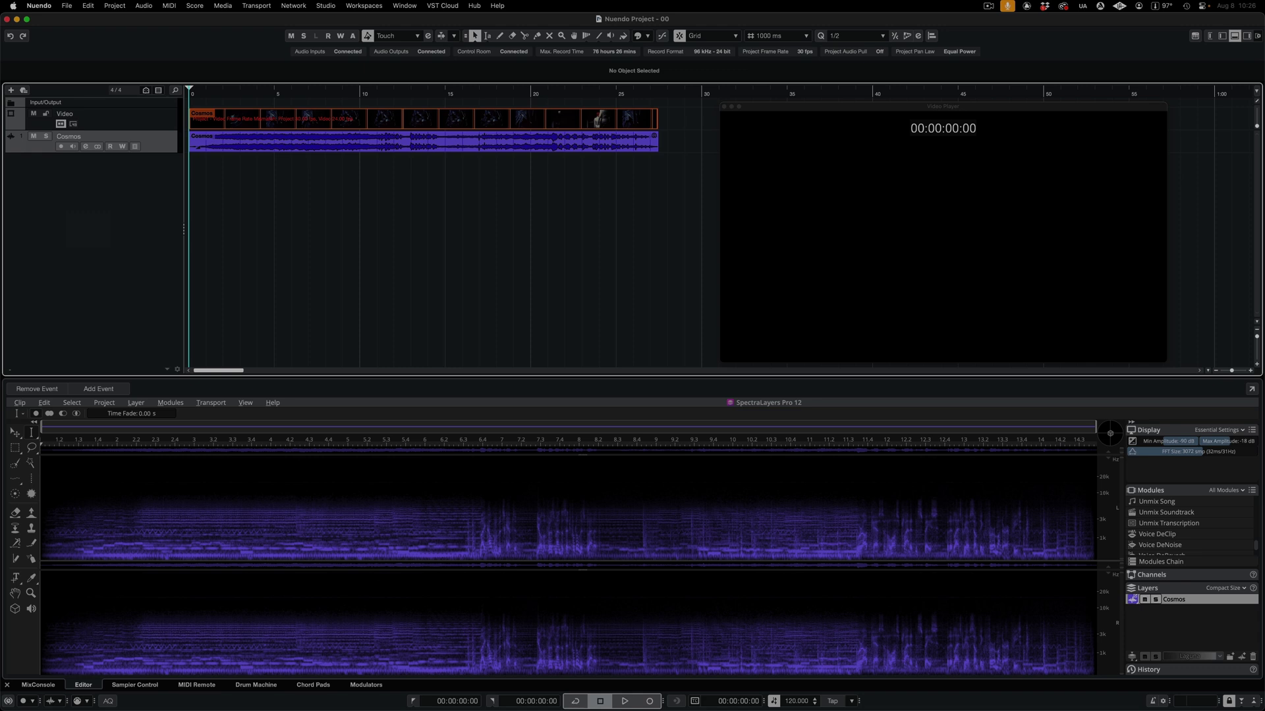
Start Nuendo playback of the film with its mono Cosmos audio track
{"action": "key", "text": "space"}
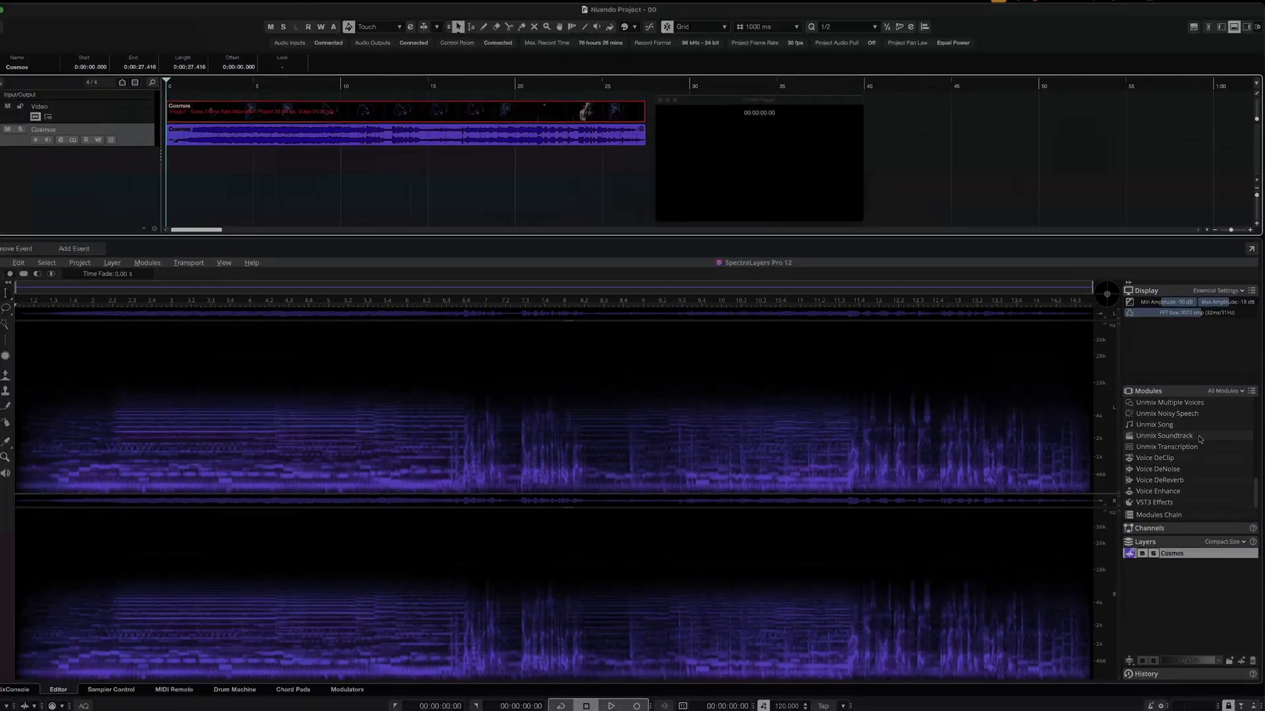
Apply Unmix Soundtrack at Best quality to split Cosmos into Dialogue, Music and Effects layers
{"action": "left_click", "coordinate": [1184, 434]}
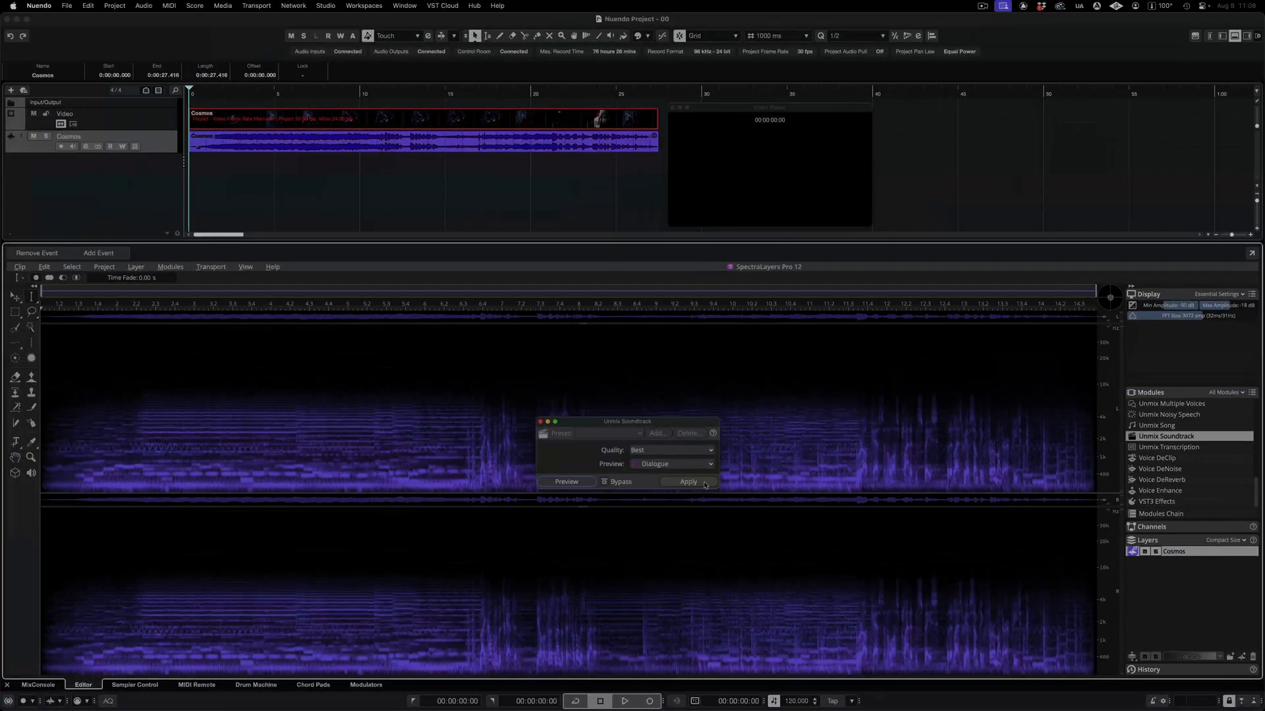
{"action": "left_click", "coordinate": [688, 482]}
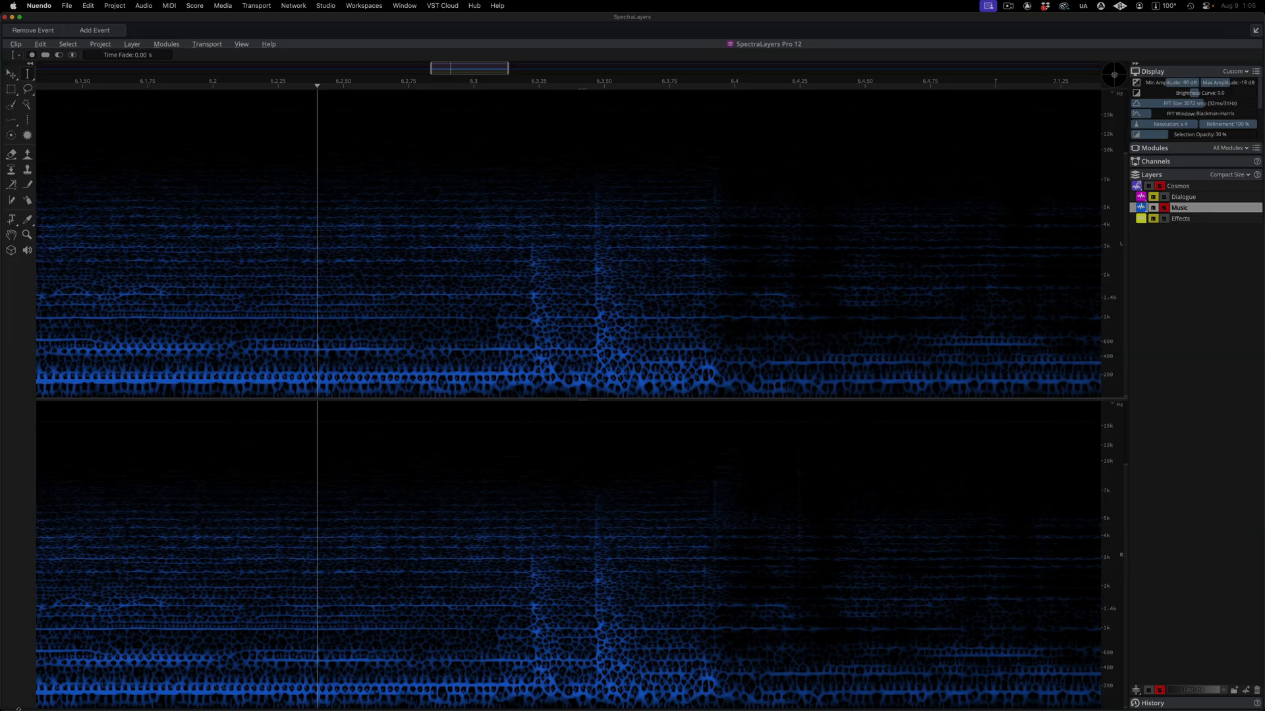
Replay the Music layer passage around 6.3 s several times to spot leftover effect sounds
{"action": "key", "text": "space"}
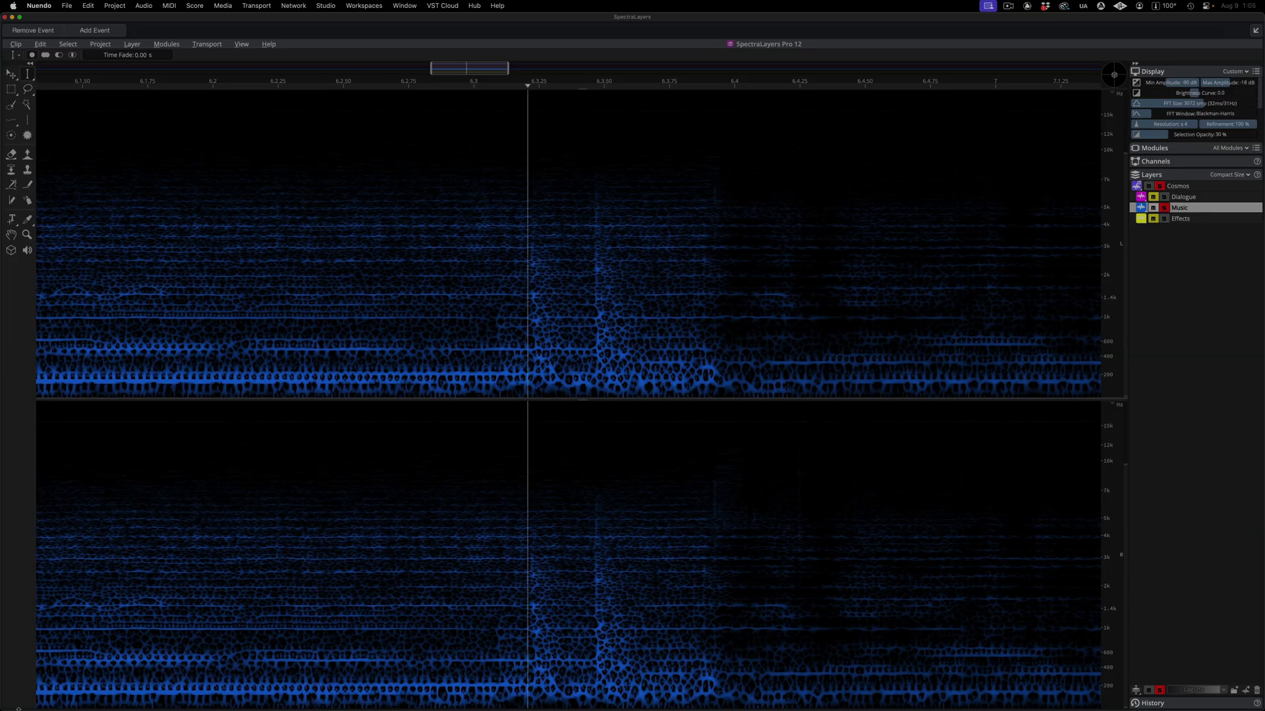
{"action": "key", "text": "space"}
{"action": "key", "text": "space"}
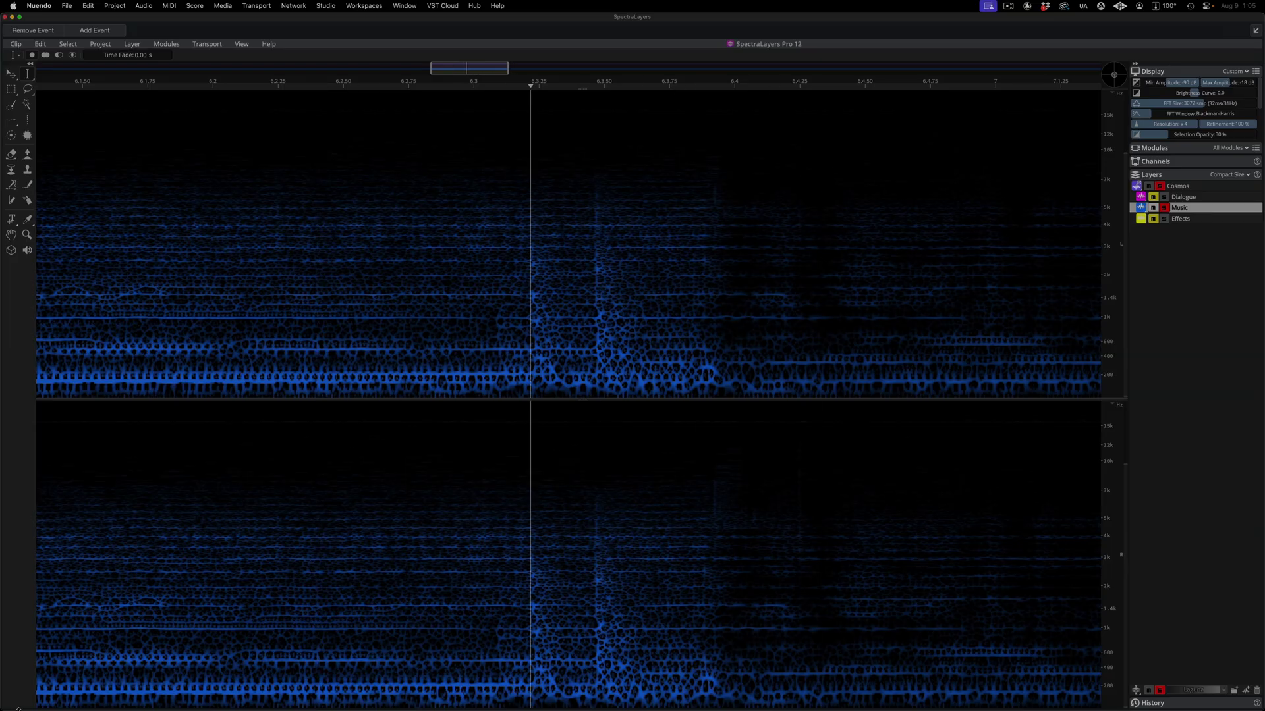
{"action": "key", "text": "space"}
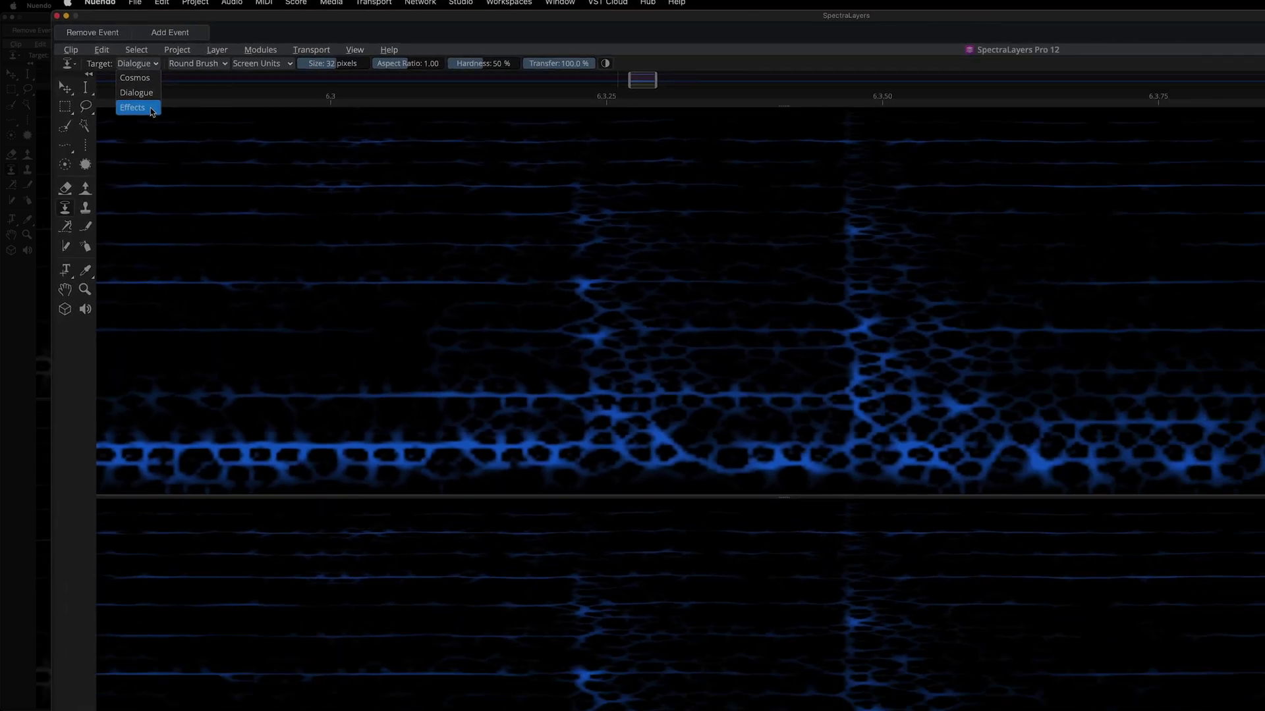
Transfer the percussive hits near 6.3 s into the Effects layer, then play Effects back to check
{"action": "left_click", "coordinate": [66, 90]}
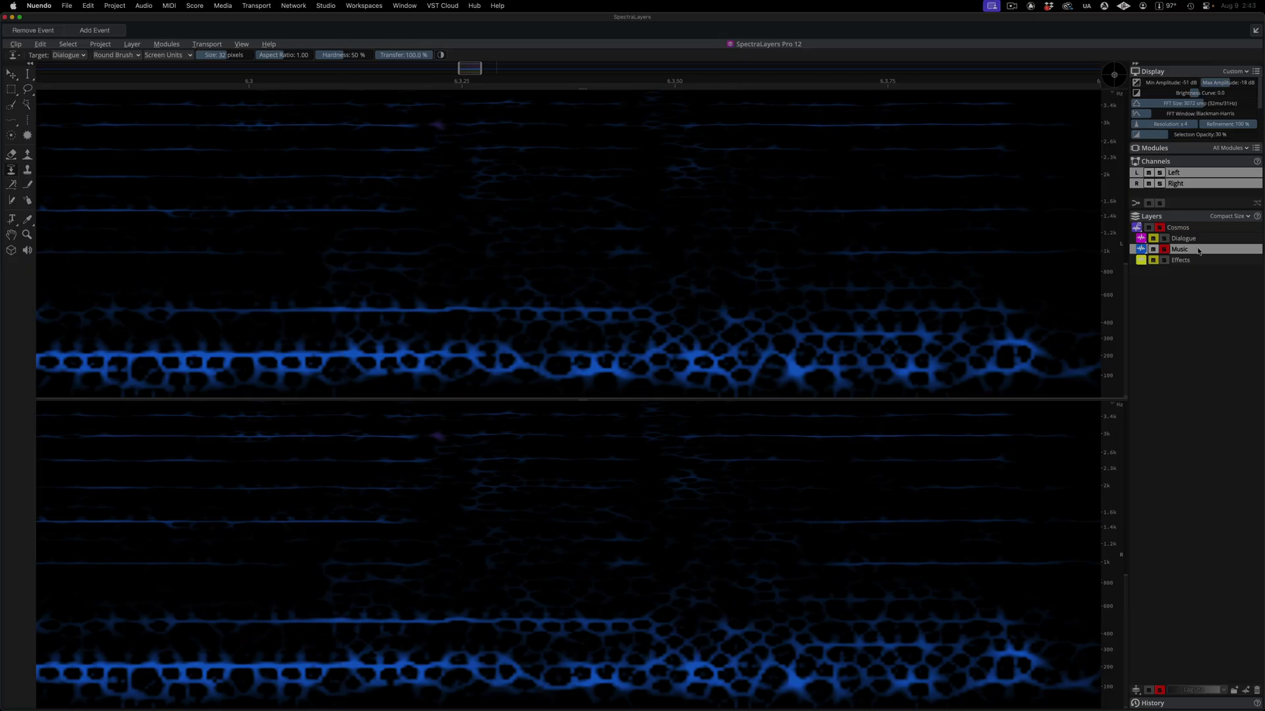
{"action": "left_click", "coordinate": [1206, 261]}
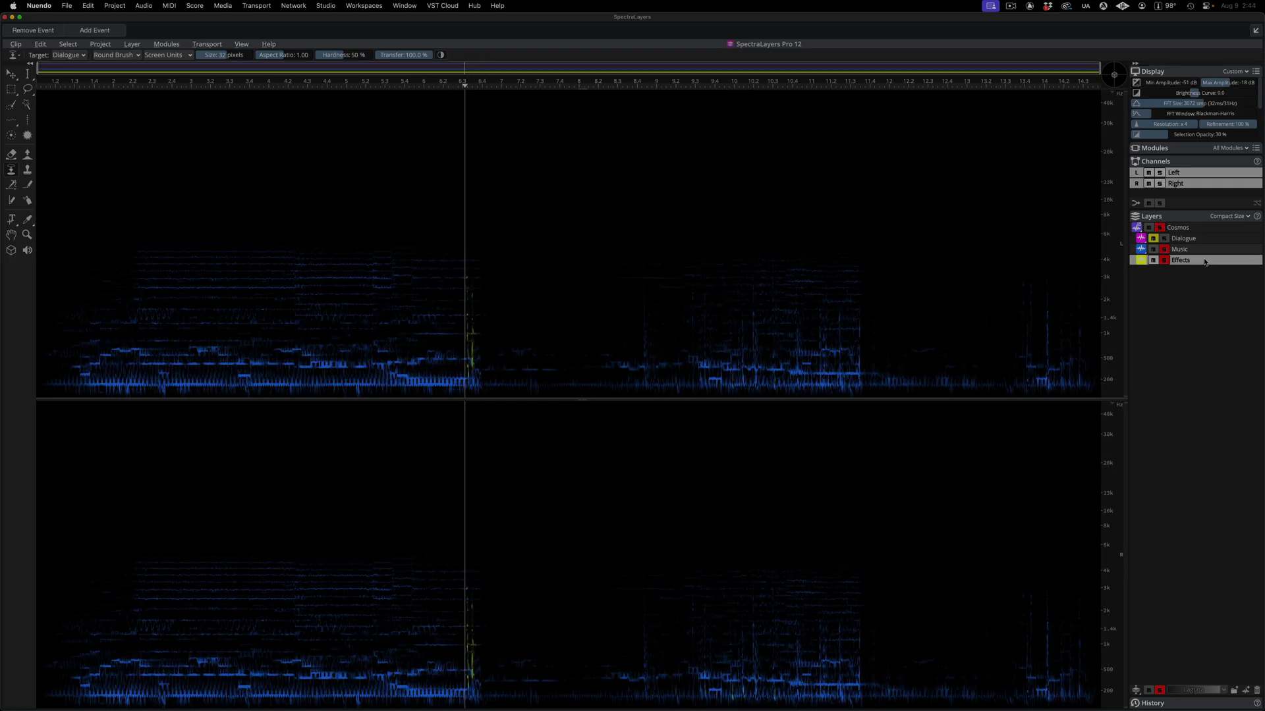
{"action": "key", "text": "space"}
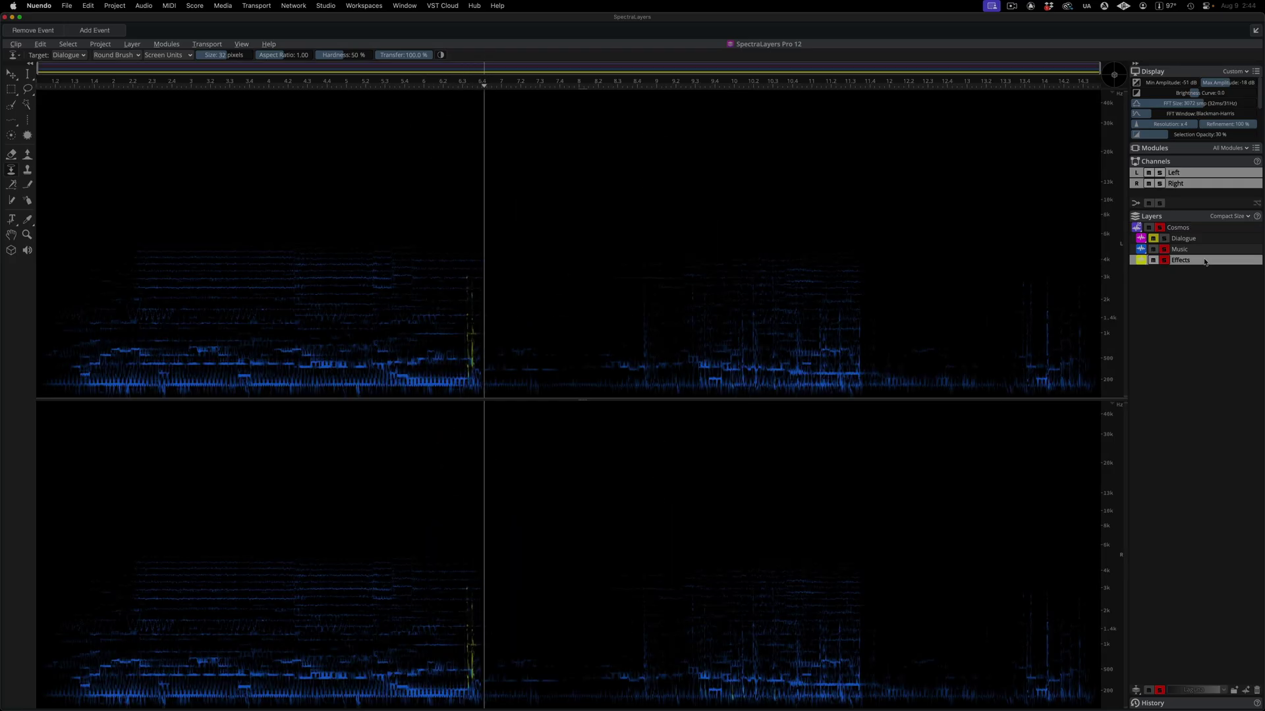
{"action": "key", "text": "space"}
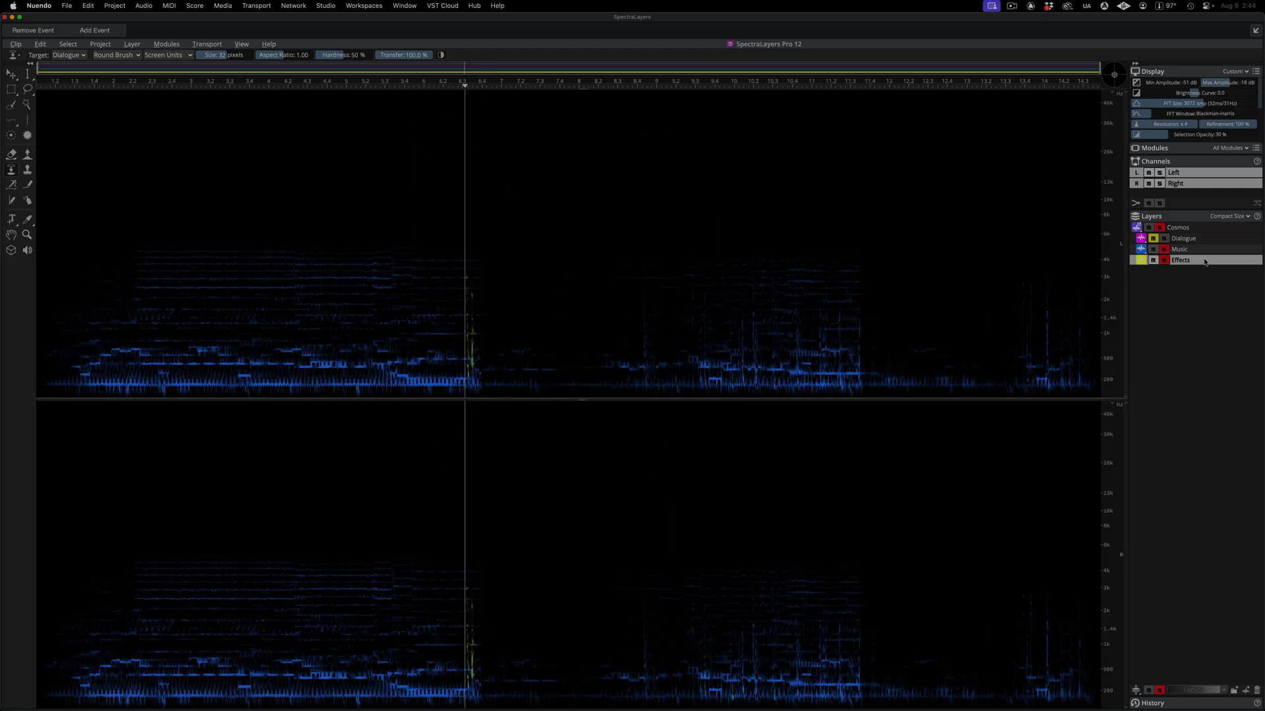
{"action": "key", "text": "space"}
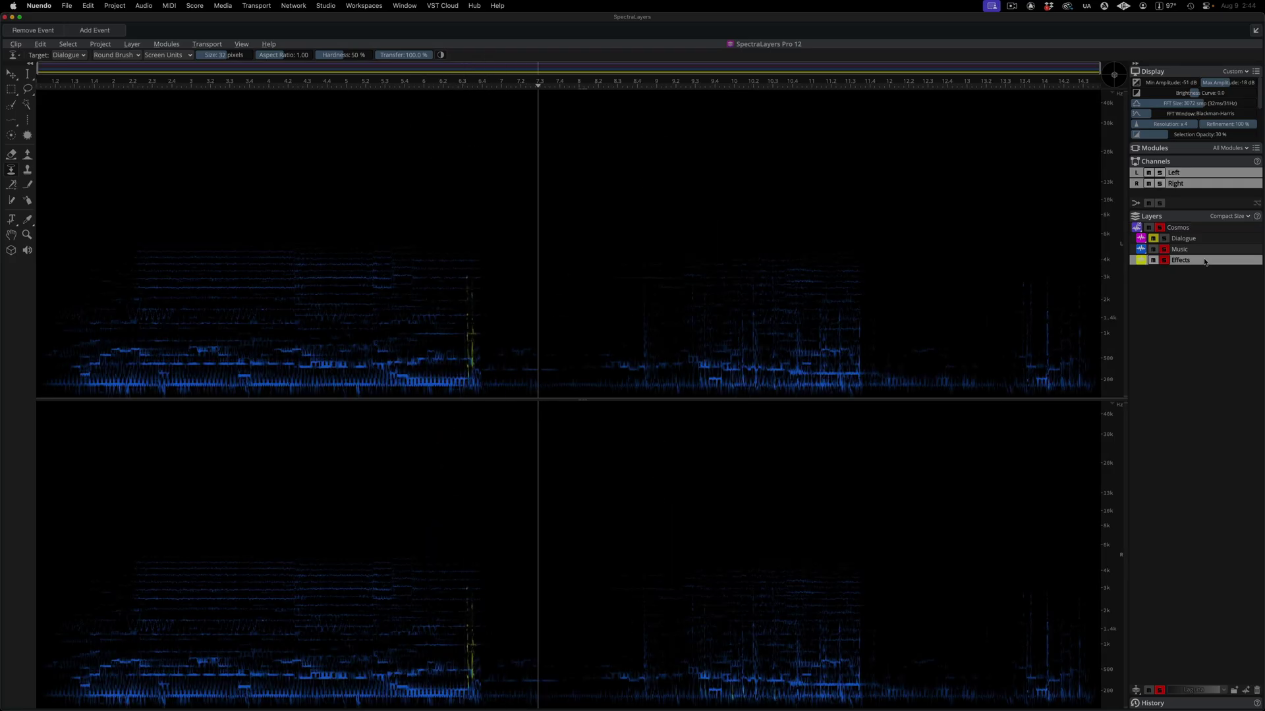
Stop playback before marking the drum hits between 8.4 and 11.4 s
{"action": "key", "text": "space"}
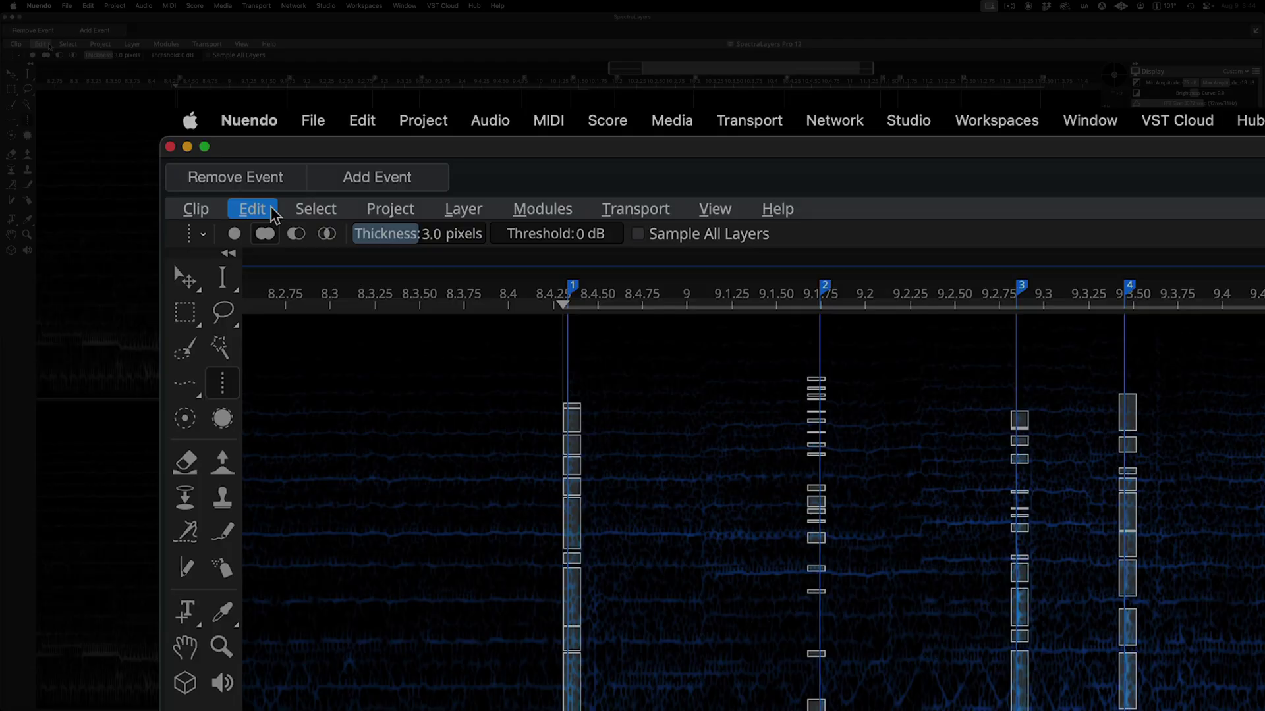
Cut the selected transients to the Effects layer, audition the cleaned Music, and view Effects
{"action": "left_click", "coordinate": [272, 212]}
{"action": "mouse_move", "coordinate": [337, 345]}
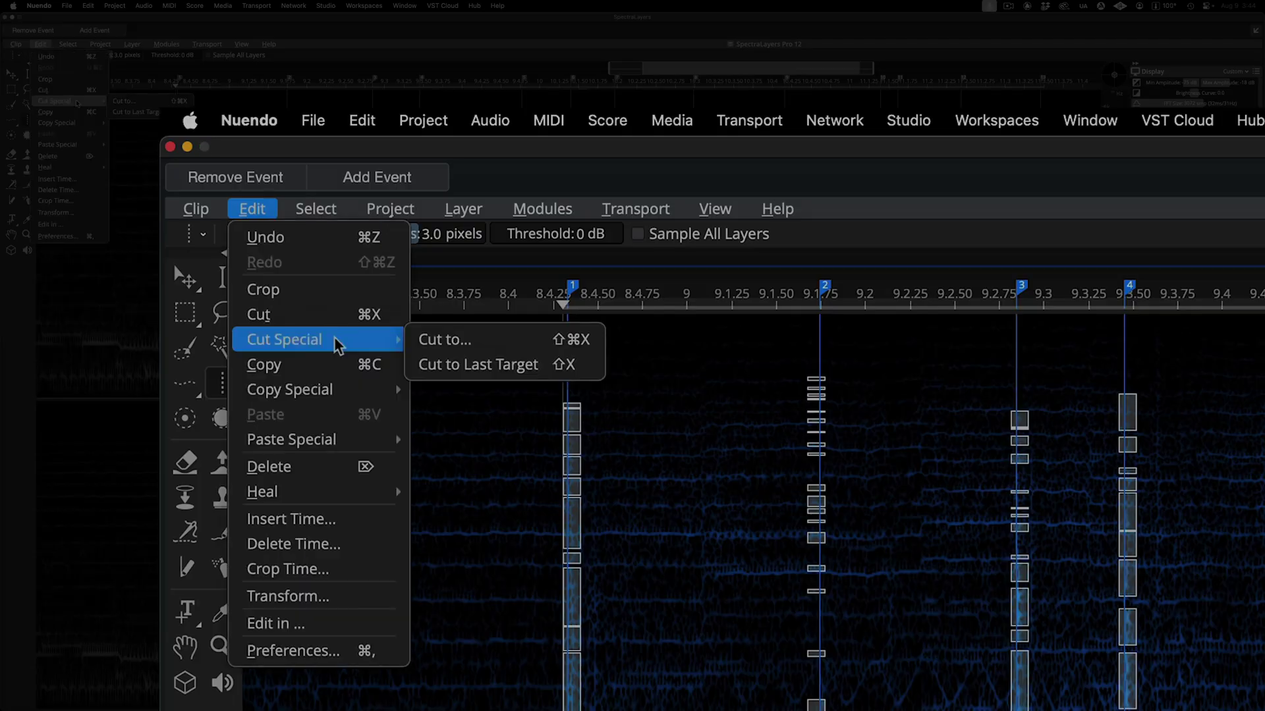
{"action": "left_click", "coordinate": [494, 344]}
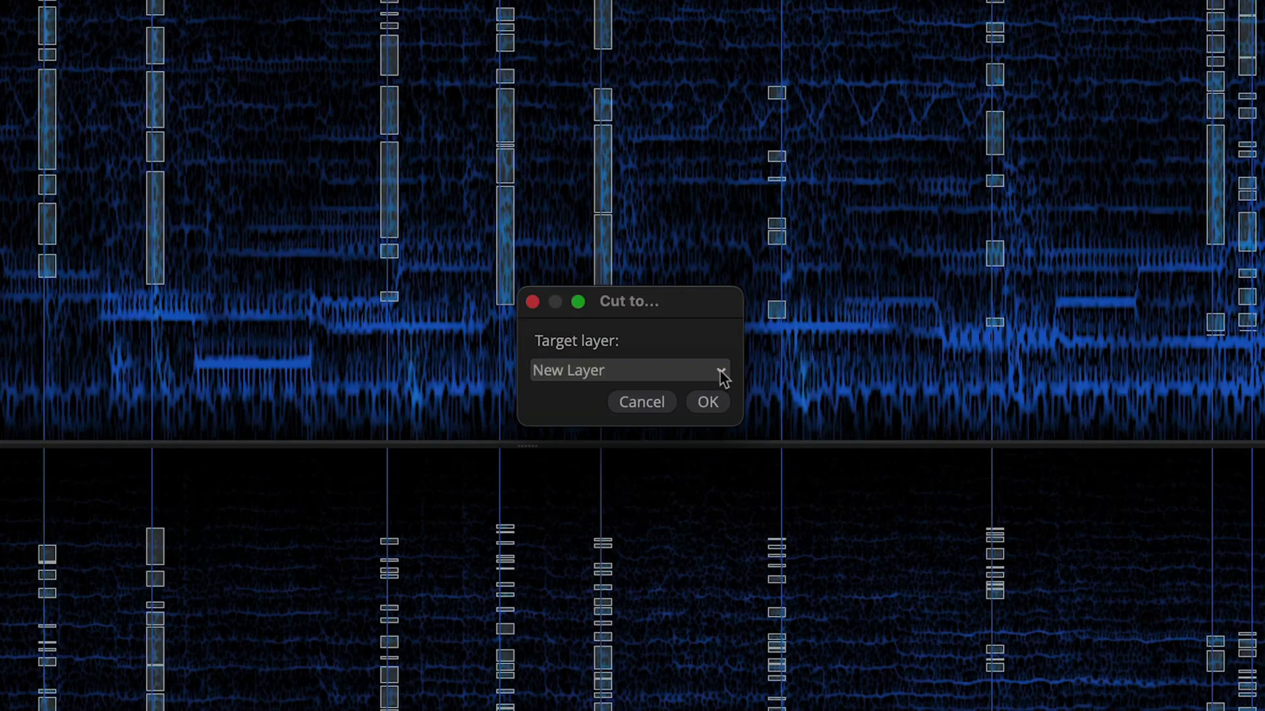
{"action": "left_click", "coordinate": [721, 370]}
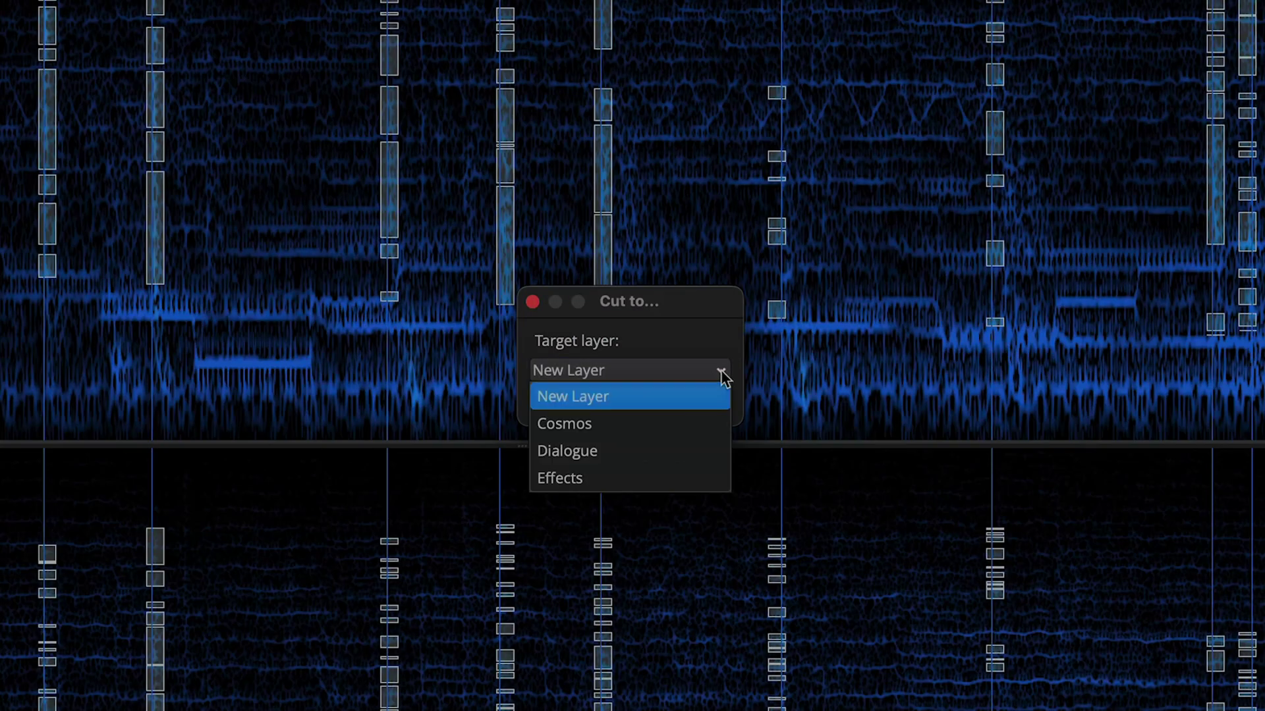
{"action": "left_click", "coordinate": [681, 477]}
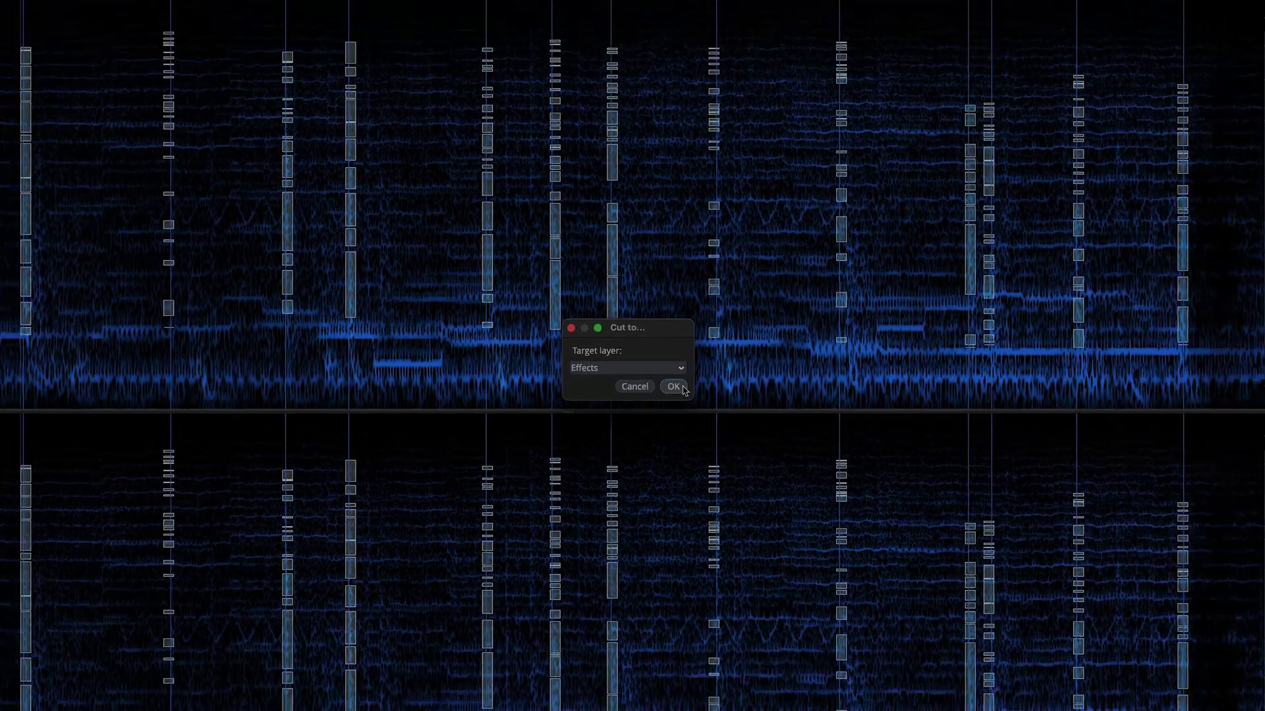
{"action": "left_click", "coordinate": [709, 402]}
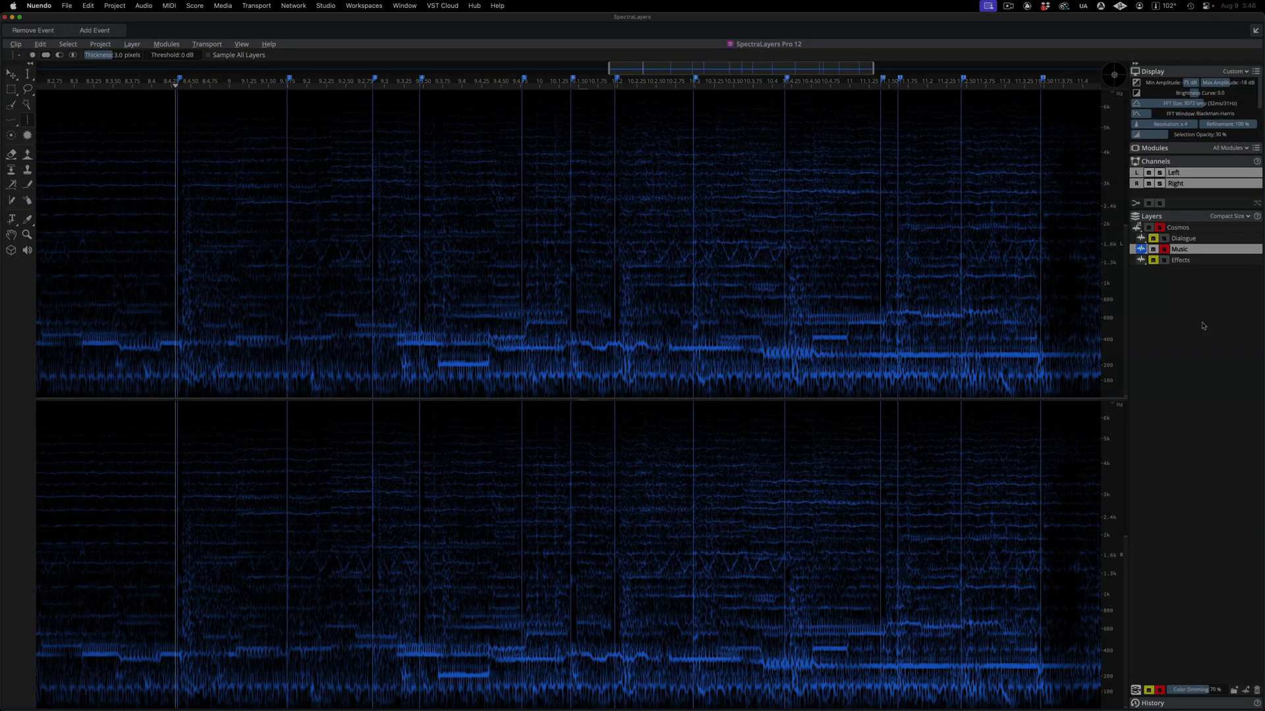
{"action": "key", "text": "space"}
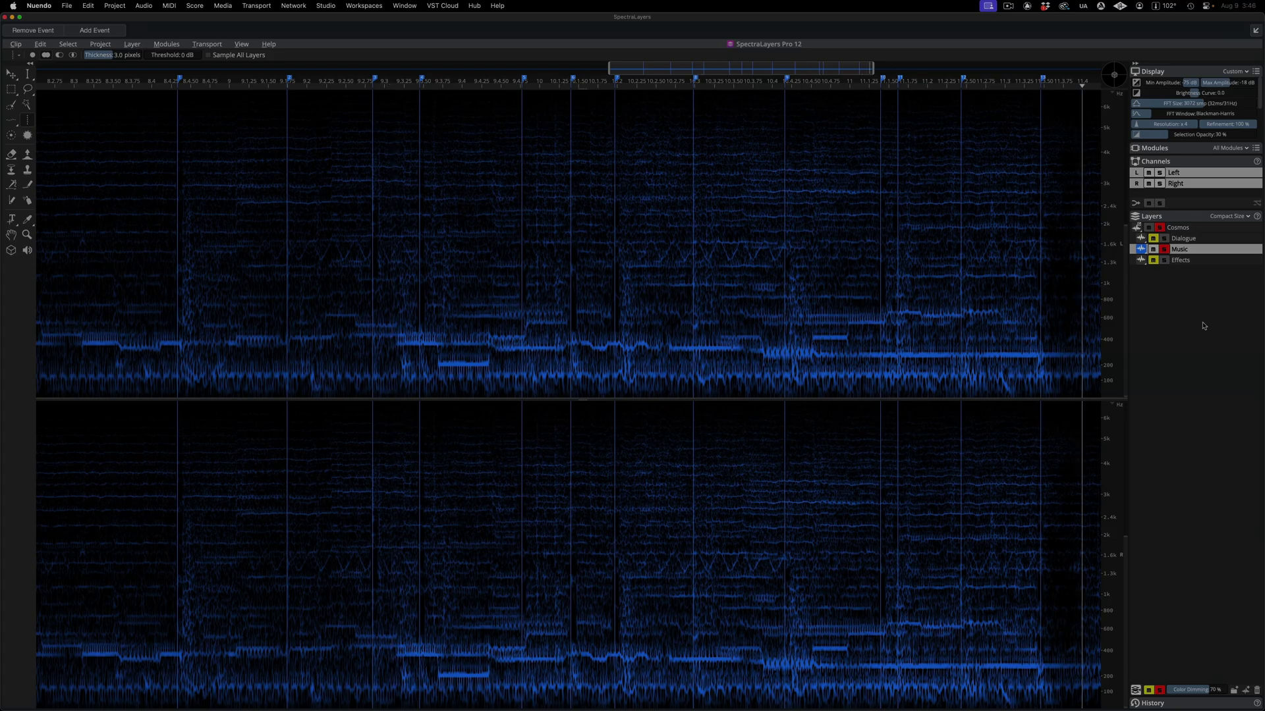
{"action": "left_click", "coordinate": [1191, 260]}
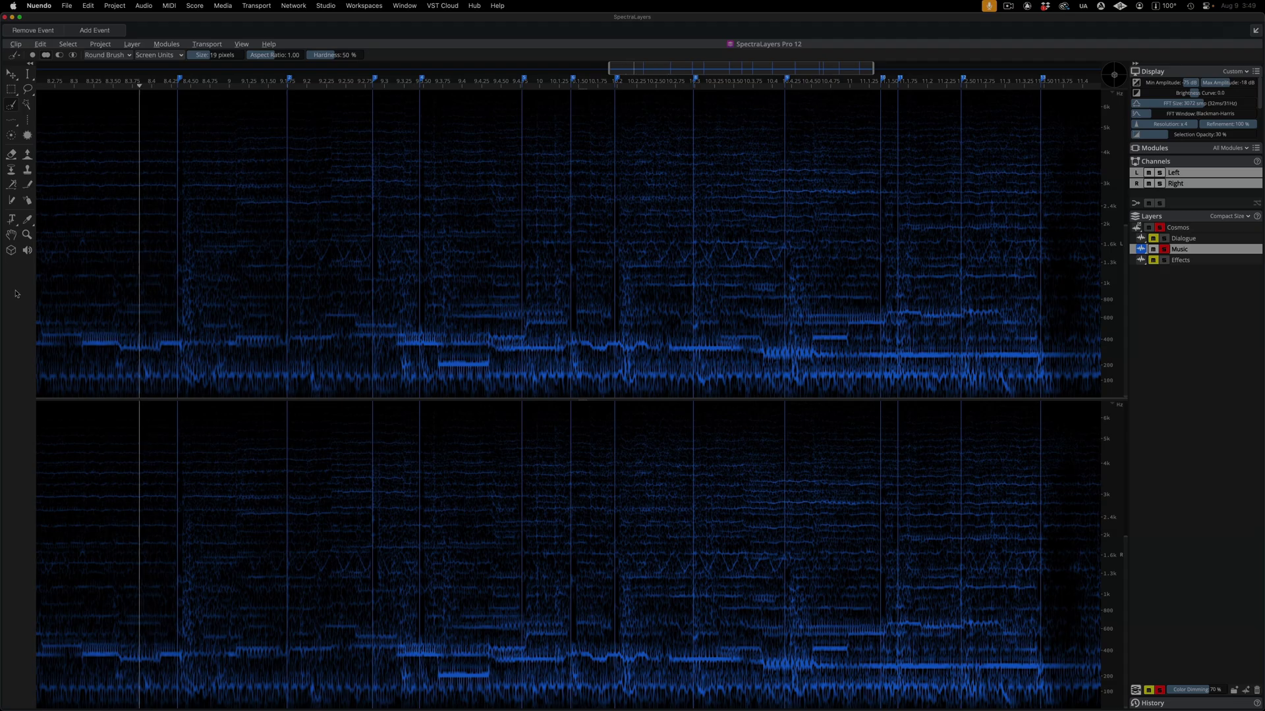
Paint over the leftover hit near 8.4 s, cut it to the last target Effects, and view Effects
{"action": "left_click_drag", "start_coordinate": [180, 349], "coordinate": [189, 327]}
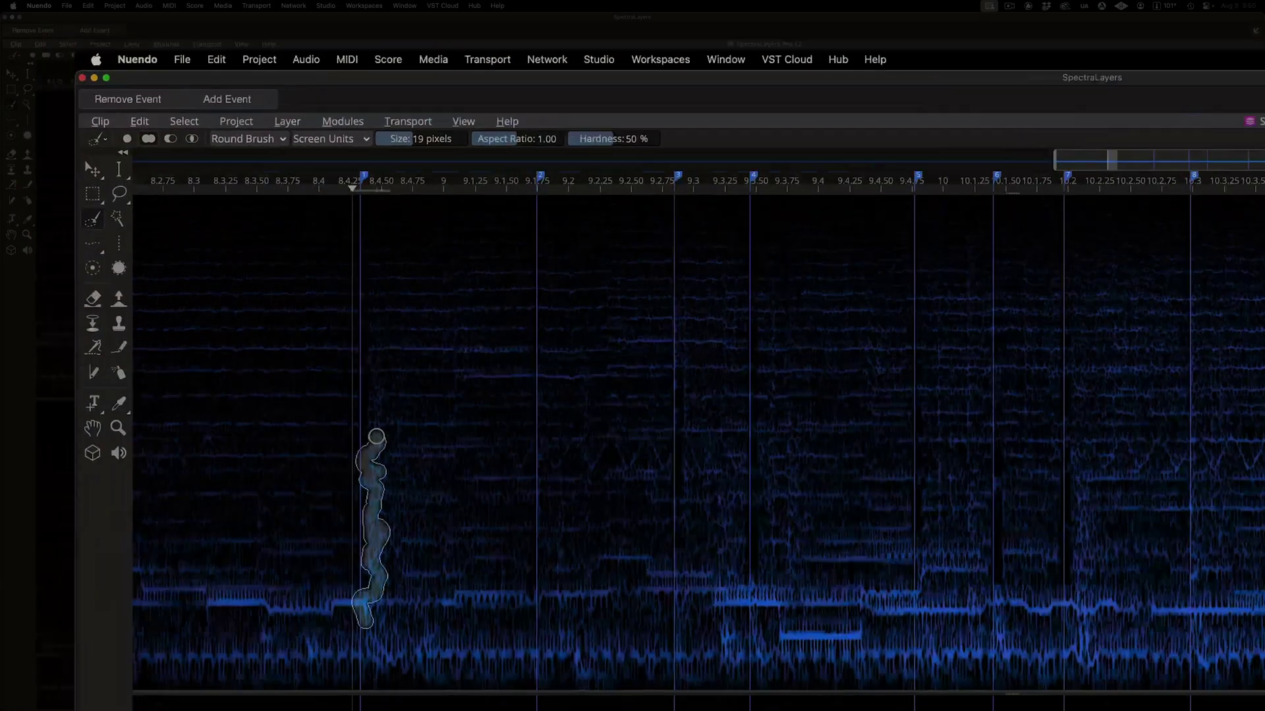
{"action": "left_click", "coordinate": [40, 44]}
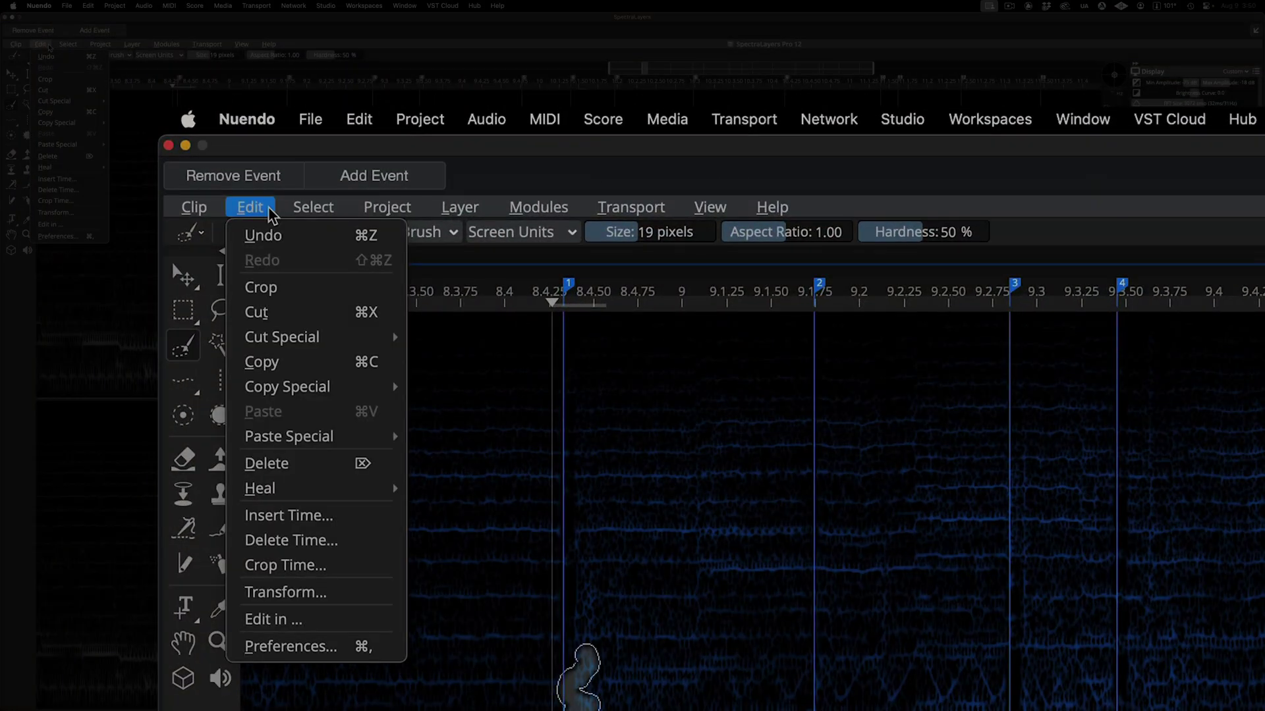
{"action": "mouse_move", "coordinate": [317, 337]}
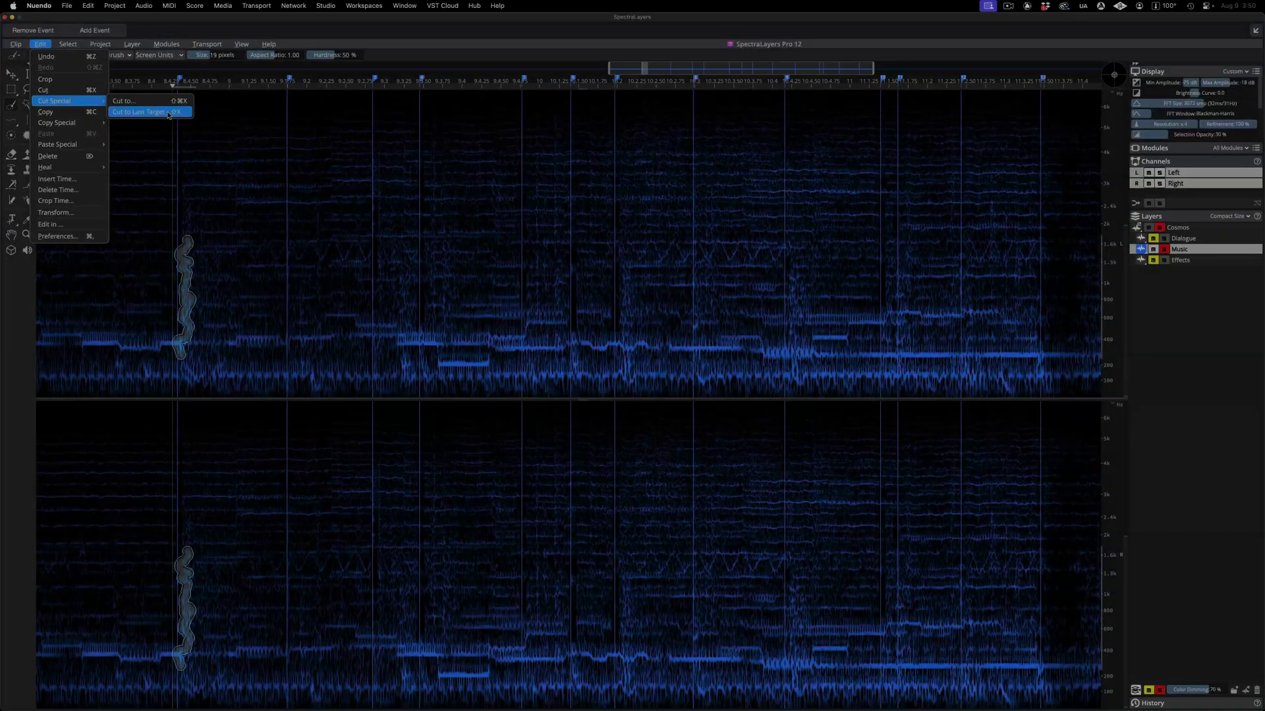
{"action": "left_click", "coordinate": [169, 112]}
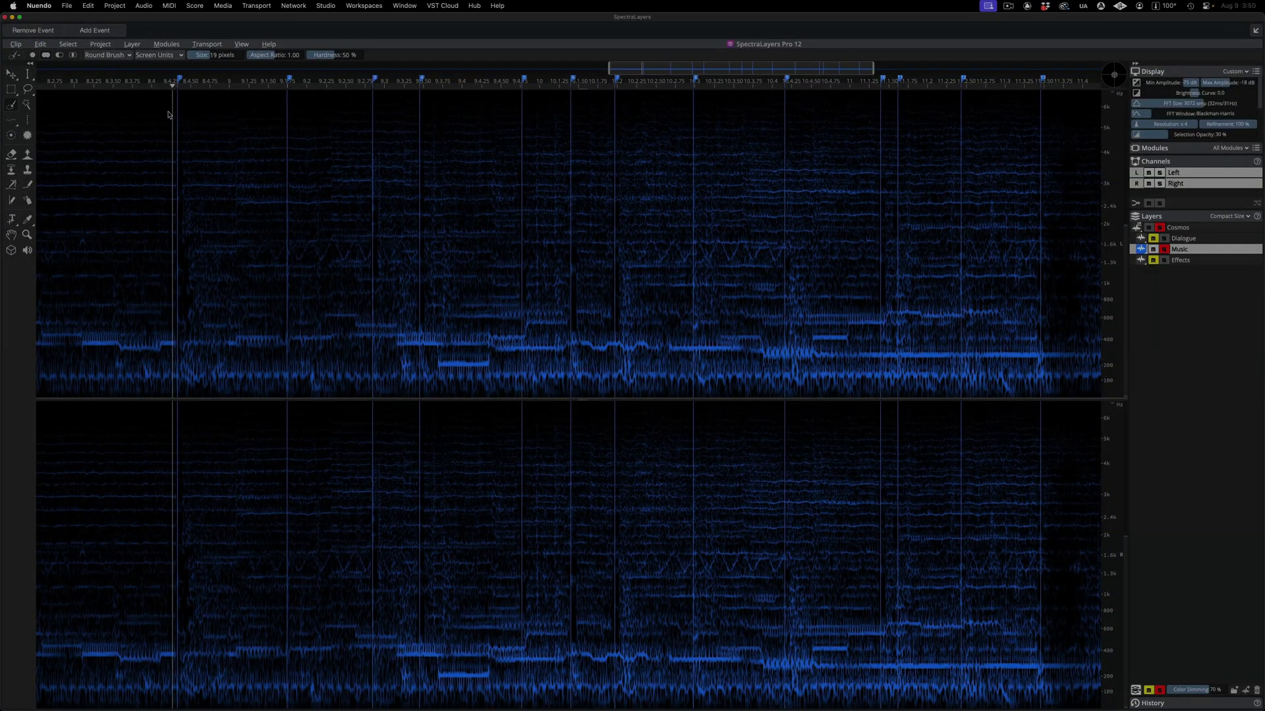
{"action": "left_click", "coordinate": [1180, 260]}
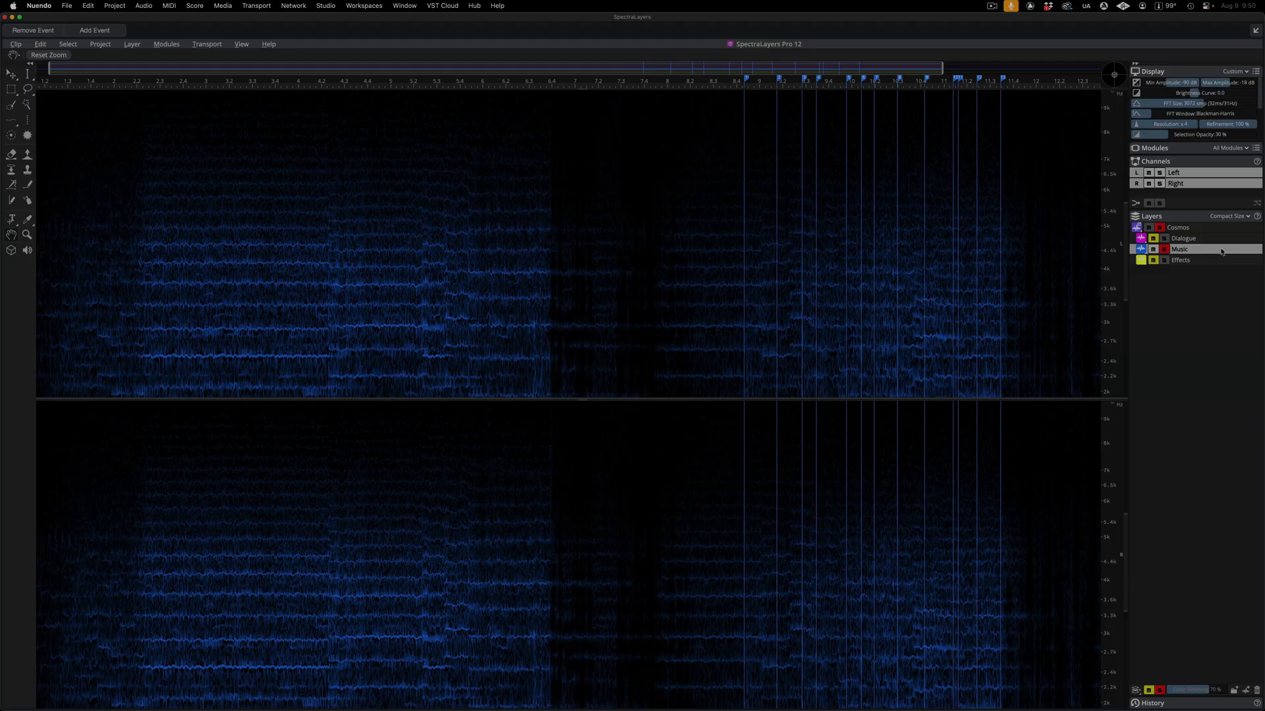
Play the soundtrack and trace the sustained green harmonic lines in the Music layer
{"action": "key", "text": "space"}
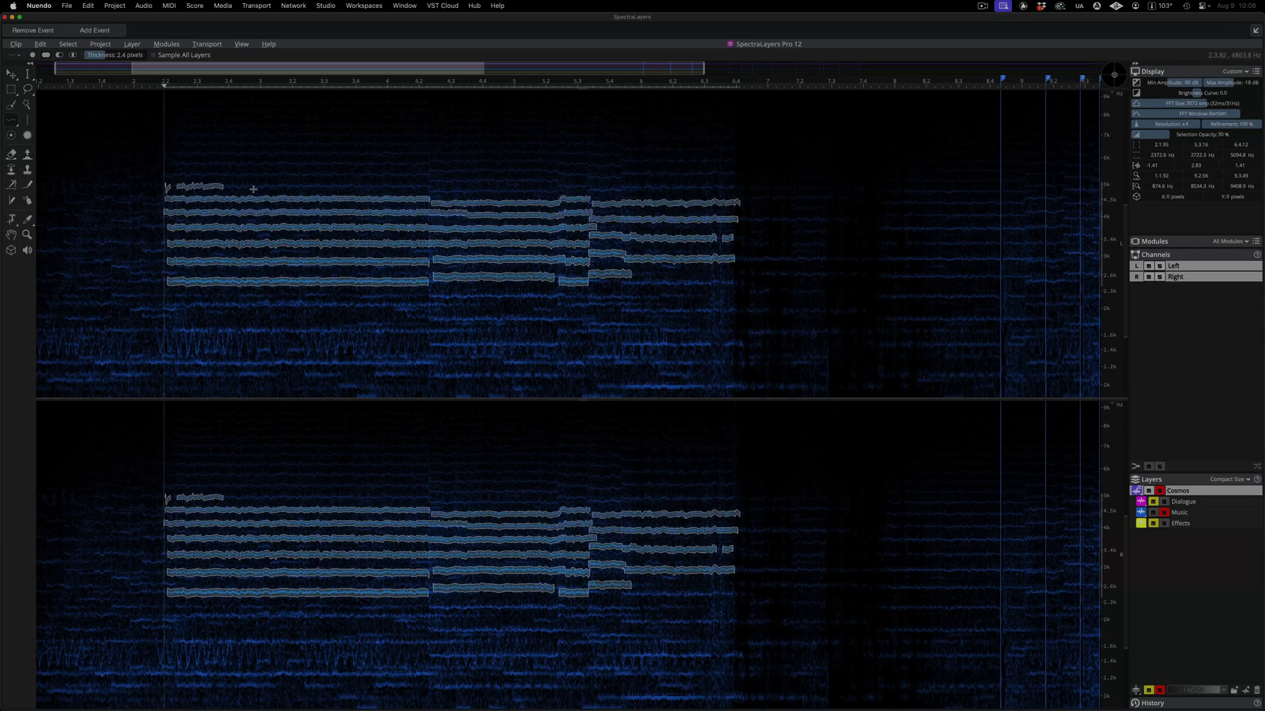
{"action": "left_click_drag", "start_coordinate": [253, 189], "coordinate": [564, 191]}
{"action": "left_click_drag", "start_coordinate": [253, 174], "coordinate": [500, 180]}
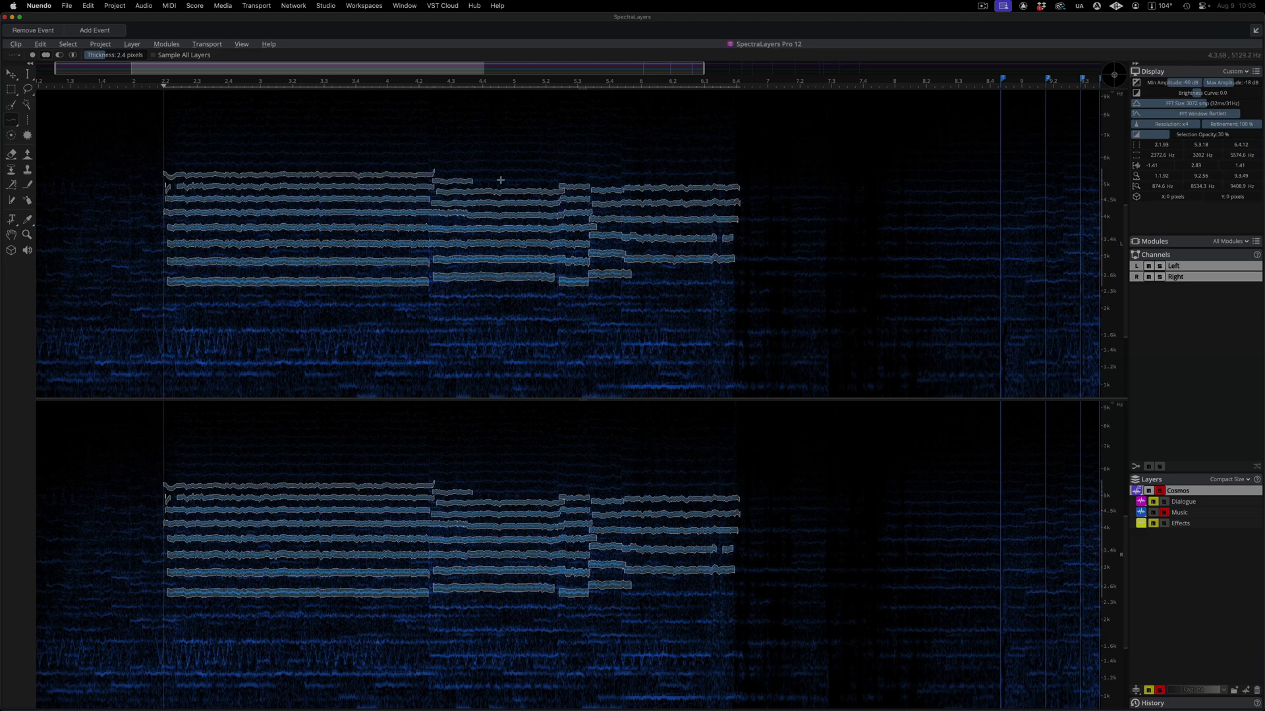
{"action": "left_click_drag", "start_coordinate": [165, 163], "coordinate": [534, 164]}
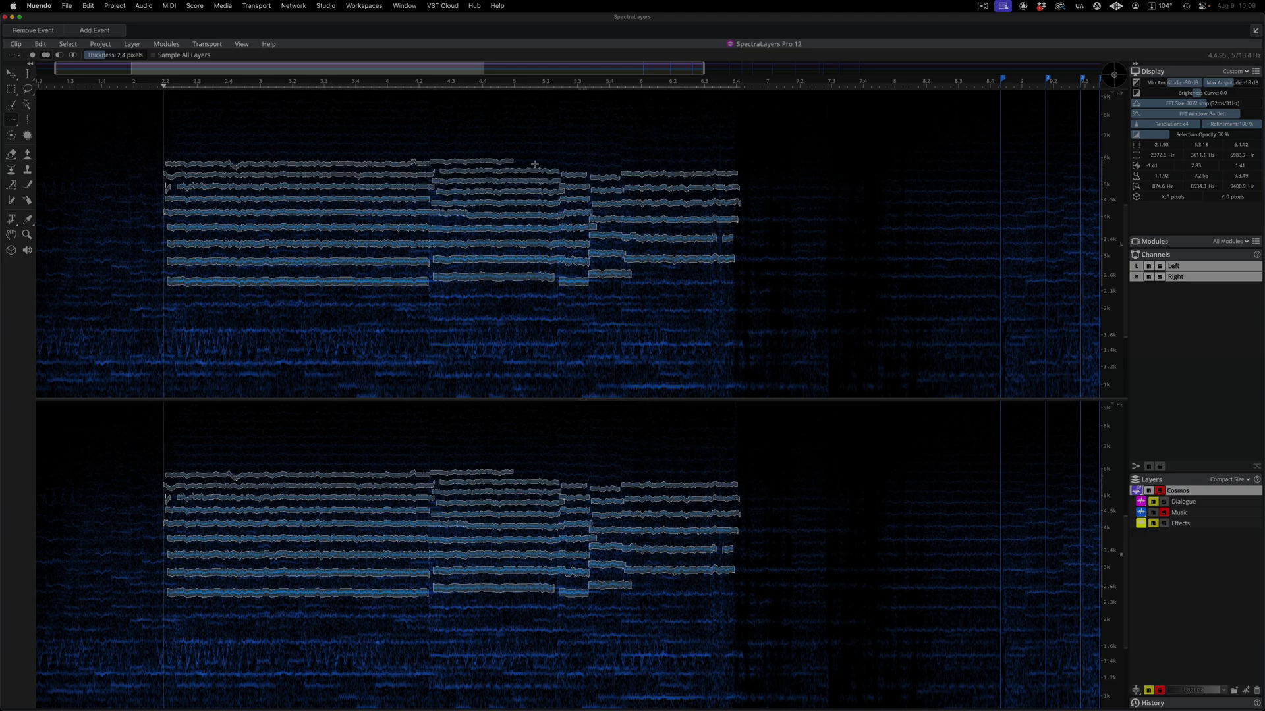
{"action": "left_click_drag", "start_coordinate": [613, 164], "coordinate": [744, 160]}
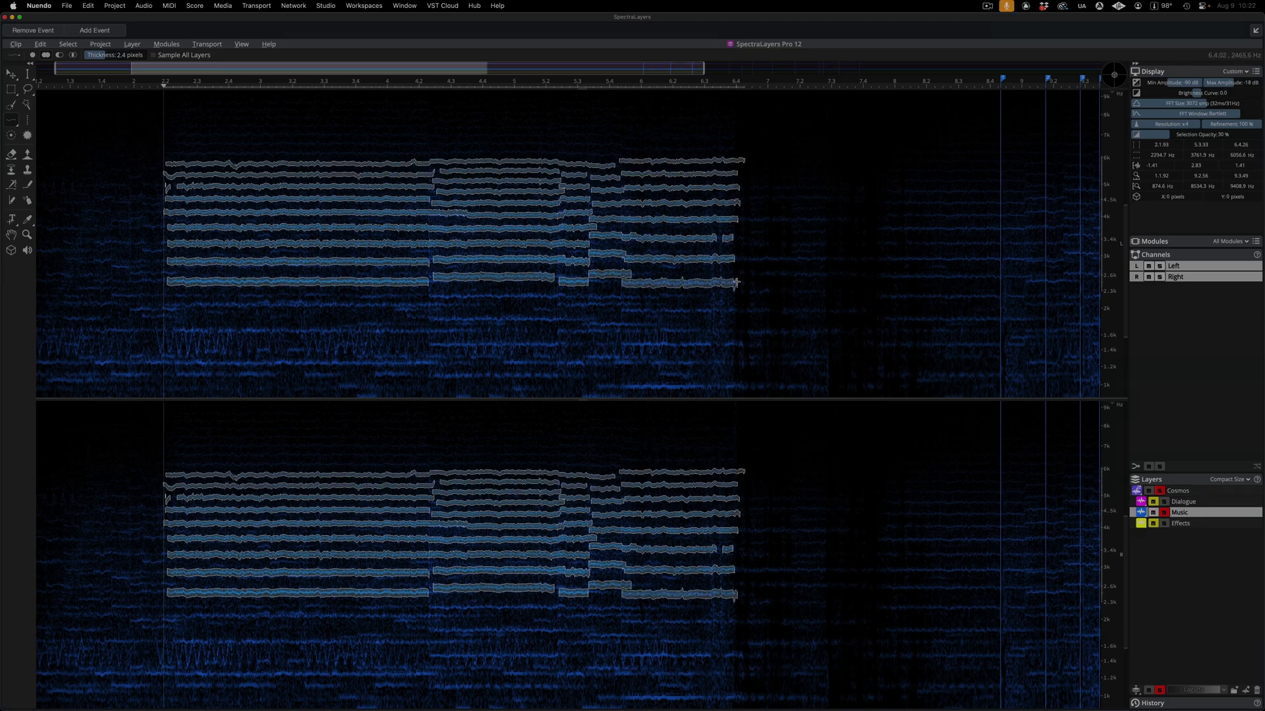
Cut the traced harmonics into a new layer with Cut to… New Layer
{"action": "left_click", "coordinate": [47, 46]}
{"action": "mouse_move", "coordinate": [337, 344]}
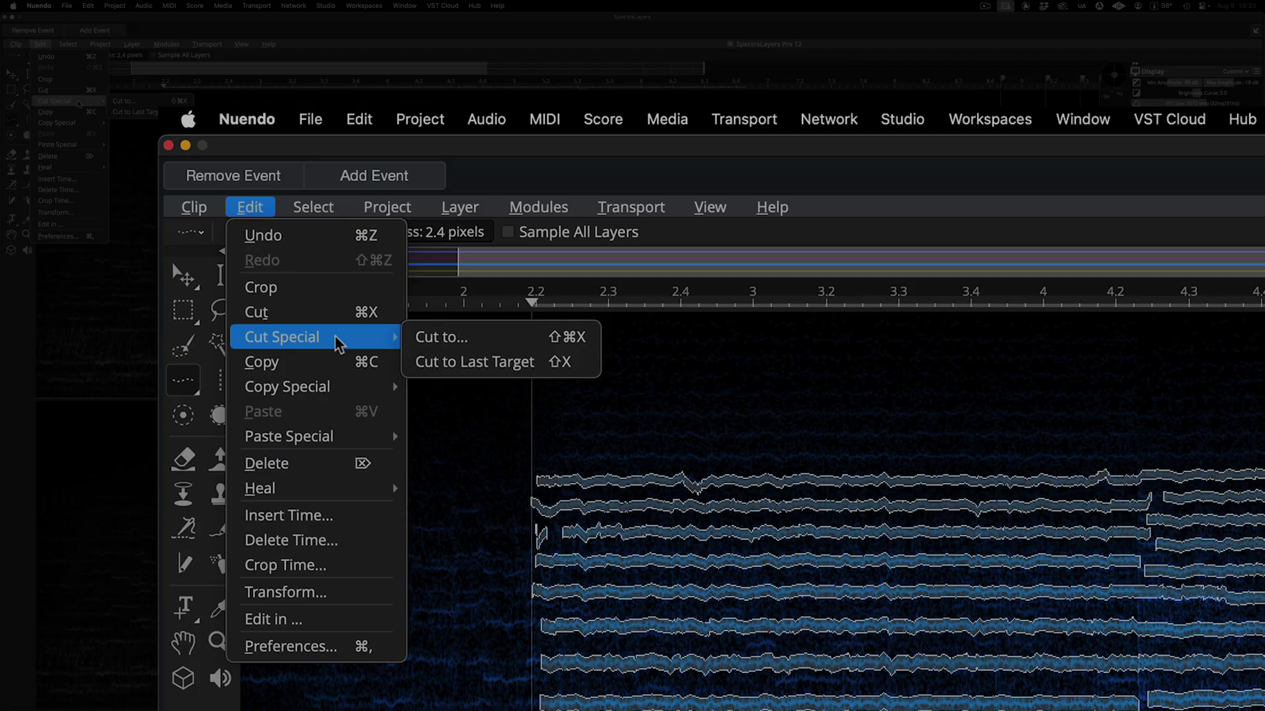
{"action": "left_click", "coordinate": [486, 341]}
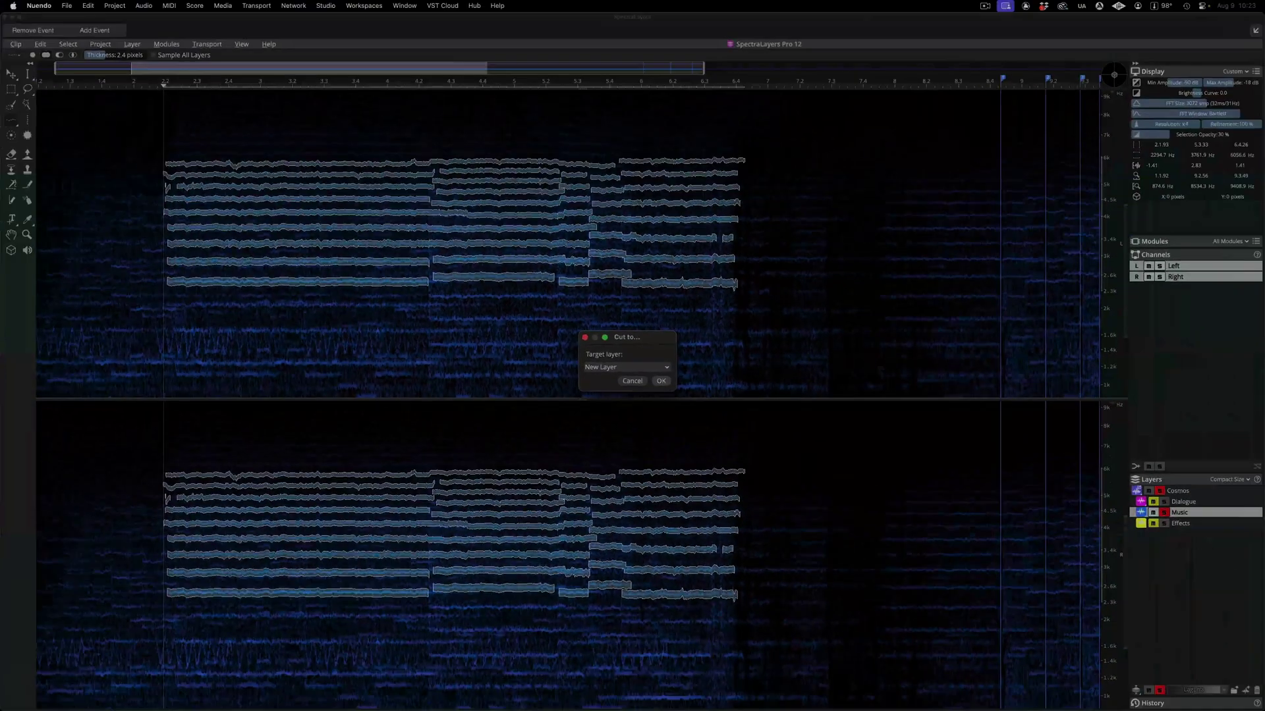
{"action": "left_click", "coordinate": [727, 429]}
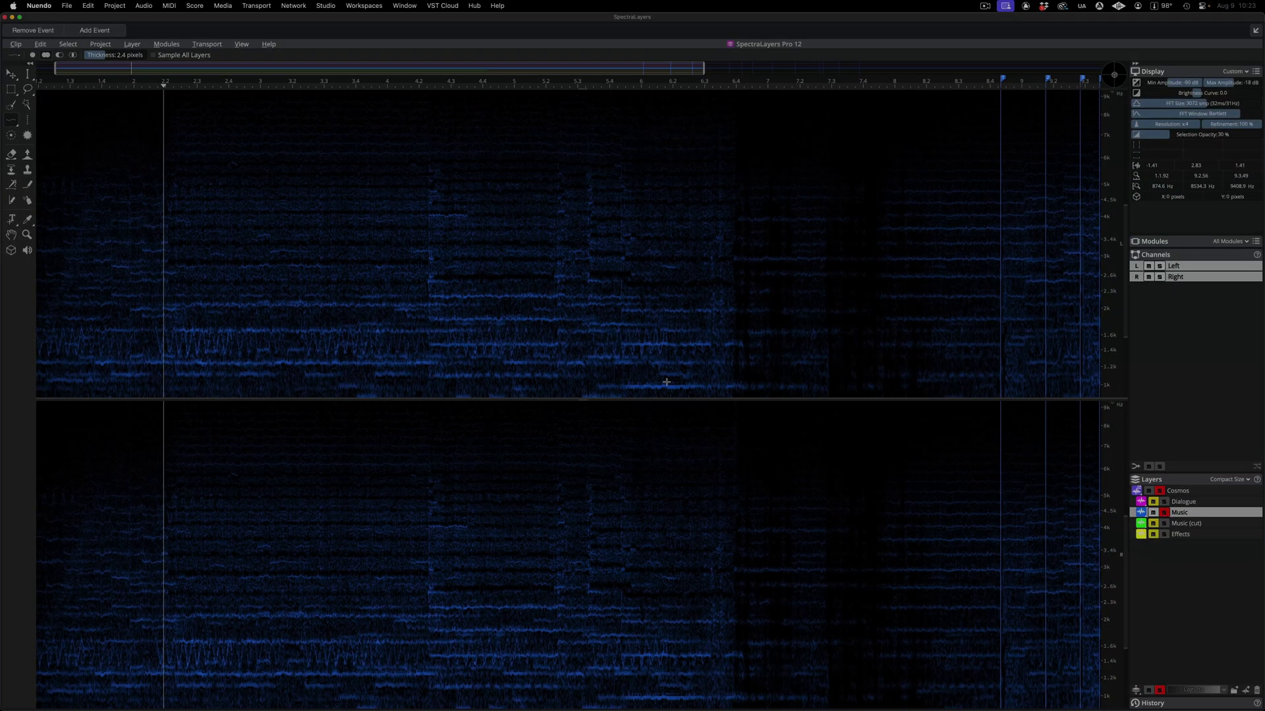
Audition the result, then select and play the new Music (cut) layer
{"action": "key", "text": "space"}
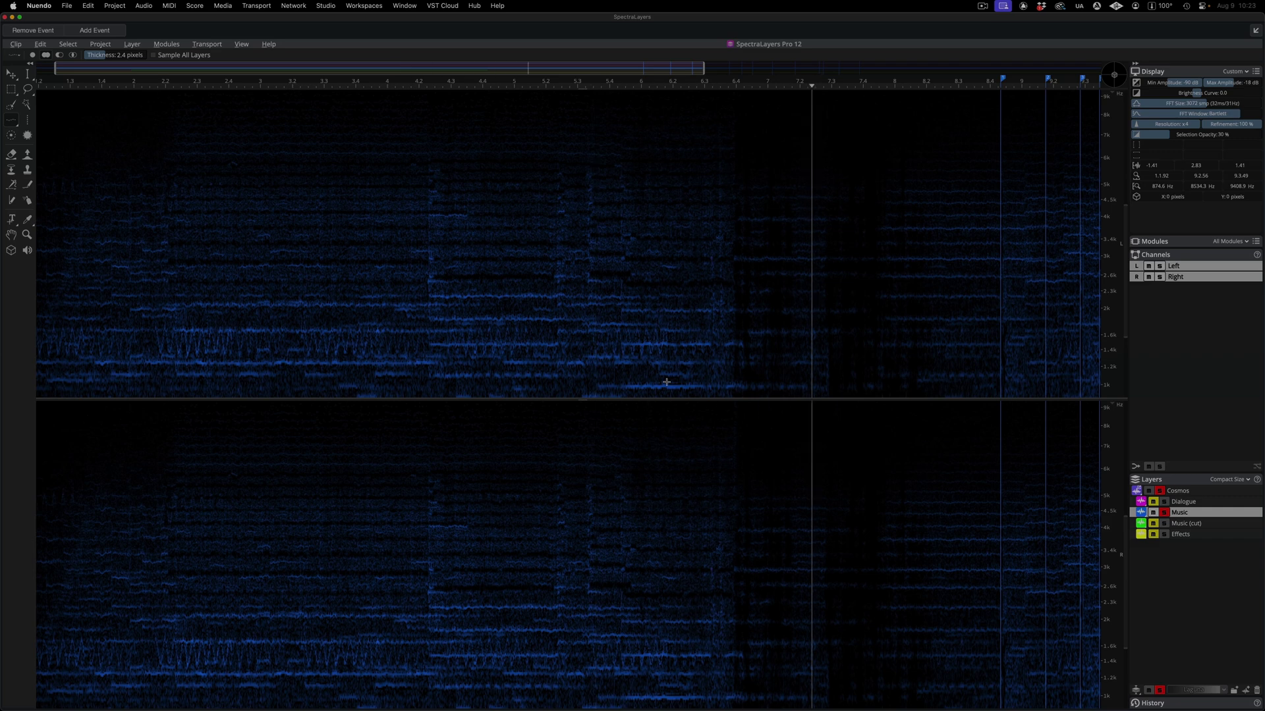
{"action": "key", "text": "space"}
{"action": "left_click", "coordinate": [1208, 525]}
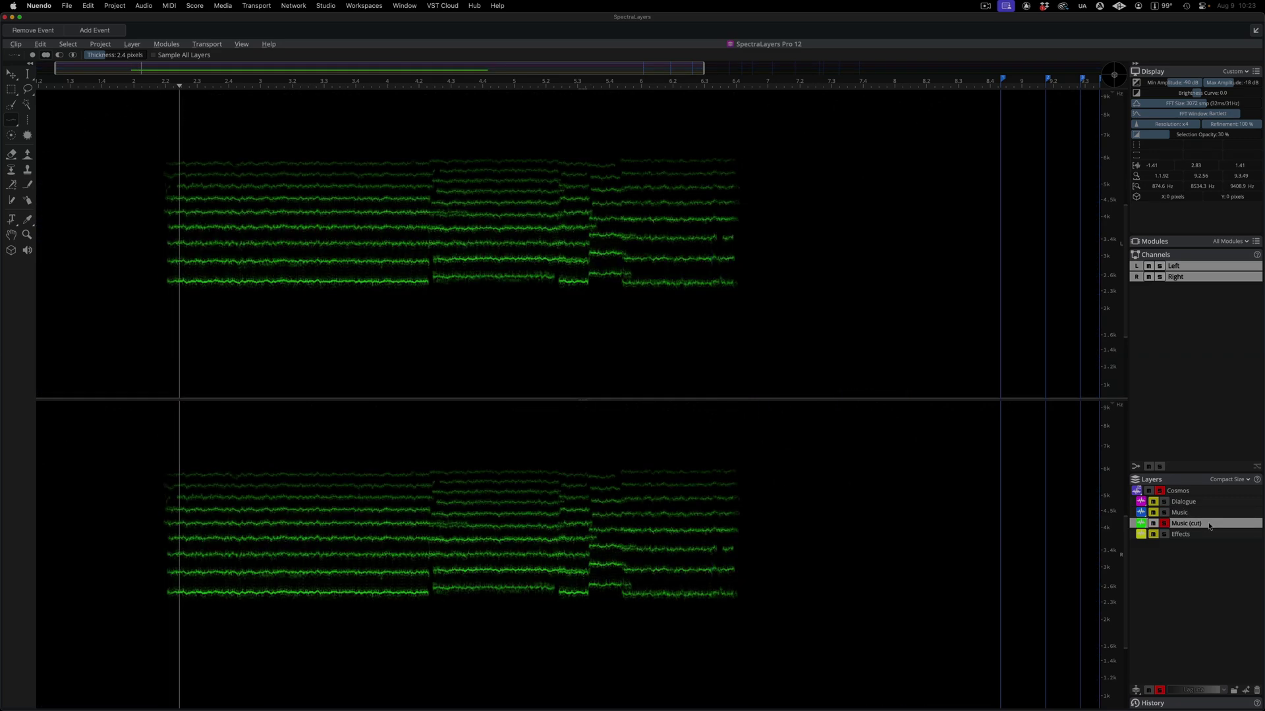
{"action": "key", "text": "space"}
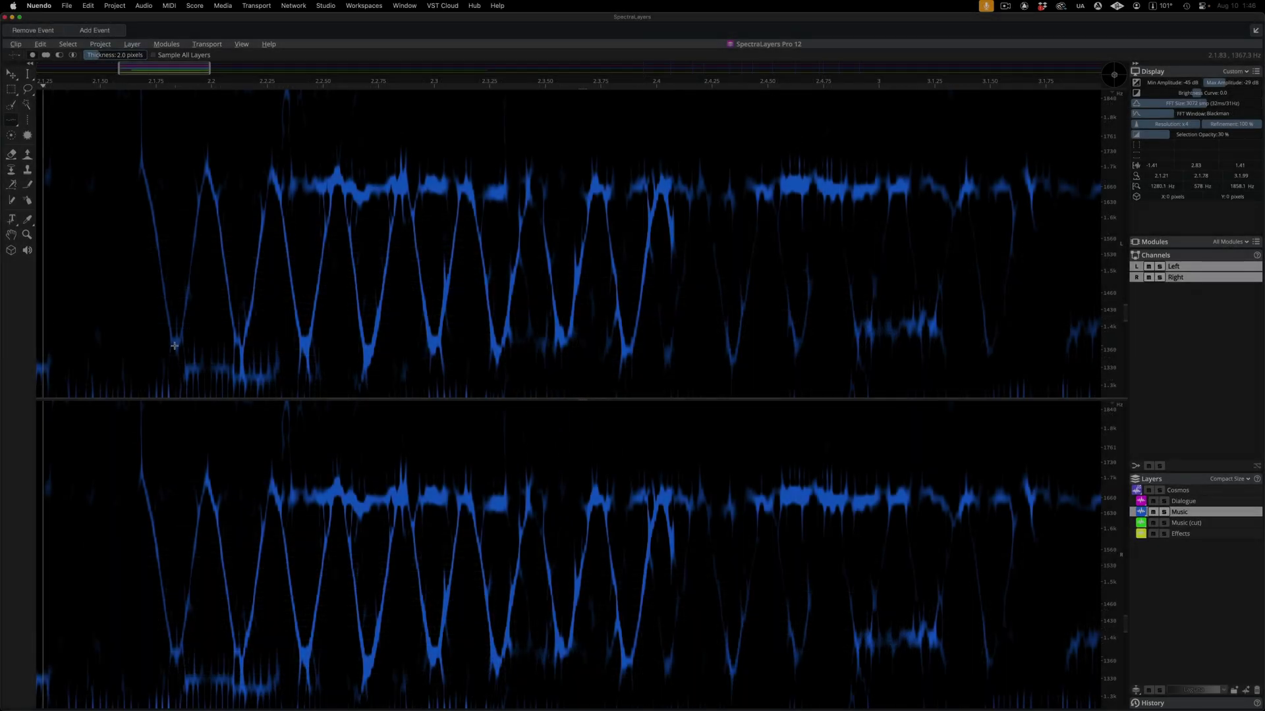
Trace the outline of the W-shaped synth sweep in the Music layer
{"action": "mouse_move", "coordinate": [174, 345]}
{"action": "left_mouse_down"}
{"action": "mouse_move", "coordinate": [153, 203]}
{"action": "mouse_move", "coordinate": [177, 333]}
{"action": "mouse_move", "coordinate": [206, 193]}
{"action": "mouse_move", "coordinate": [240, 355]}
{"action": "mouse_move", "coordinate": [216, 191]}
{"action": "mouse_move", "coordinate": [238, 324]}
{"action": "mouse_move", "coordinate": [274, 174]}
{"action": "mouse_move", "coordinate": [308, 373]}
{"action": "mouse_move", "coordinate": [269, 193]}
{"action": "mouse_move", "coordinate": [326, 226]}
{"action": "mouse_move", "coordinate": [343, 197]}
{"action": "mouse_move", "coordinate": [365, 355]}
{"action": "mouse_move", "coordinate": [403, 197]}
{"action": "mouse_move", "coordinate": [432, 353]}
{"action": "mouse_move", "coordinate": [410, 229]}
{"action": "mouse_move", "coordinate": [413, 258]}
{"action": "mouse_move", "coordinate": [476, 217]}
{"action": "mouse_move", "coordinate": [497, 363]}
{"action": "mouse_move", "coordinate": [485, 242]}
{"action": "mouse_move", "coordinate": [524, 246]}
{"action": "mouse_move", "coordinate": [548, 210]}
{"action": "left_mouse_up"}
{"action": "mouse_move", "coordinate": [553, 302]}
{"action": "left_mouse_down"}
{"action": "mouse_move", "coordinate": [615, 228]}
{"action": "mouse_move", "coordinate": [603, 220]}
{"action": "mouse_move", "coordinate": [622, 350]}
{"action": "mouse_move", "coordinate": [654, 202]}
{"action": "mouse_move", "coordinate": [668, 203]}
{"action": "mouse_move", "coordinate": [678, 288]}
{"action": "mouse_move", "coordinate": [679, 254]}
{"action": "mouse_move", "coordinate": [726, 358]}
{"action": "mouse_move", "coordinate": [695, 210]}
{"action": "left_mouse_up"}
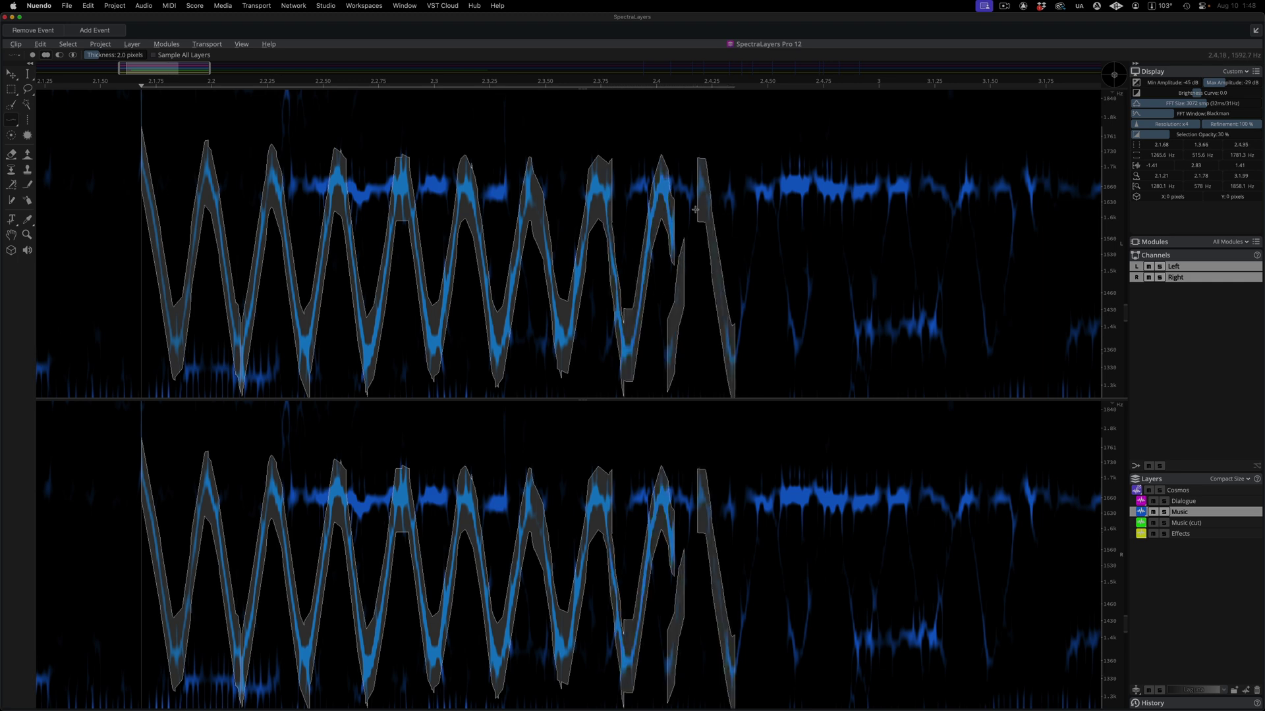
{"action": "mouse_move", "coordinate": [704, 286]}
{"action": "left_mouse_down"}
{"action": "mouse_move", "coordinate": [746, 295]}
{"action": "mouse_move", "coordinate": [760, 188]}
{"action": "mouse_move", "coordinate": [792, 334]}
{"action": "mouse_move", "coordinate": [761, 165]}
{"action": "left_mouse_up"}
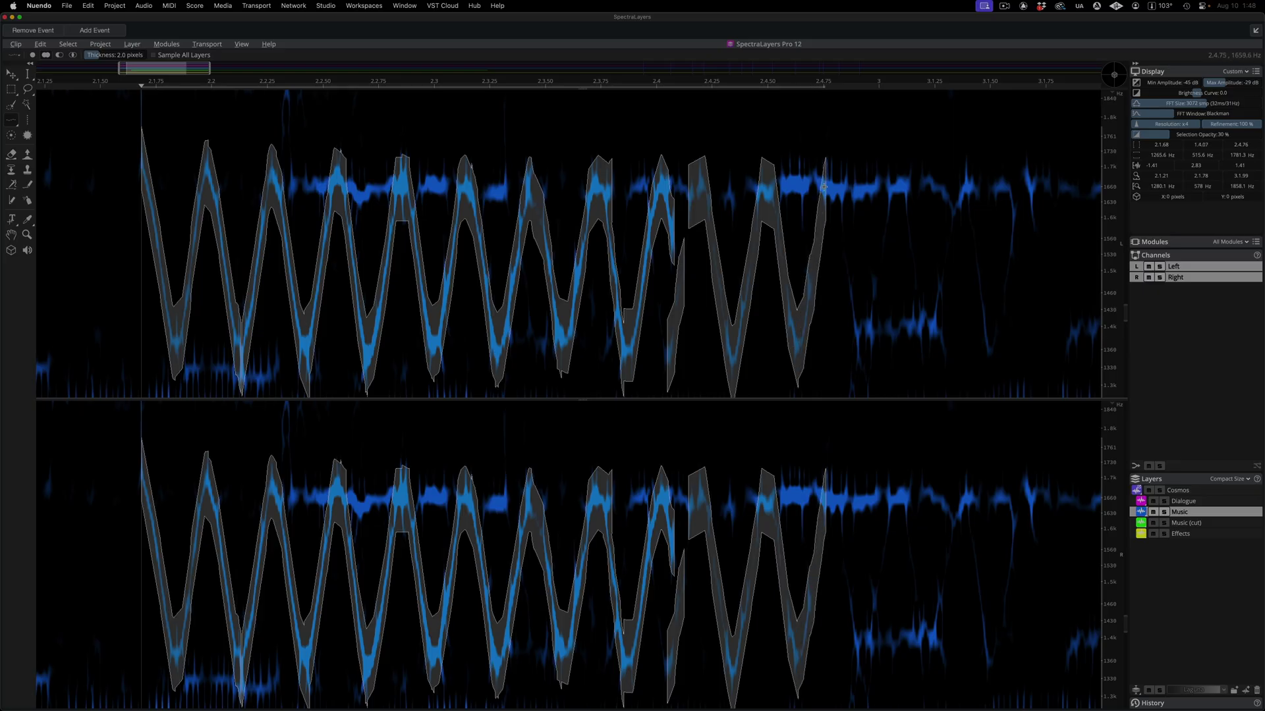
{"action": "left_click_drag", "start_coordinate": [824, 187], "coordinate": [860, 372]}
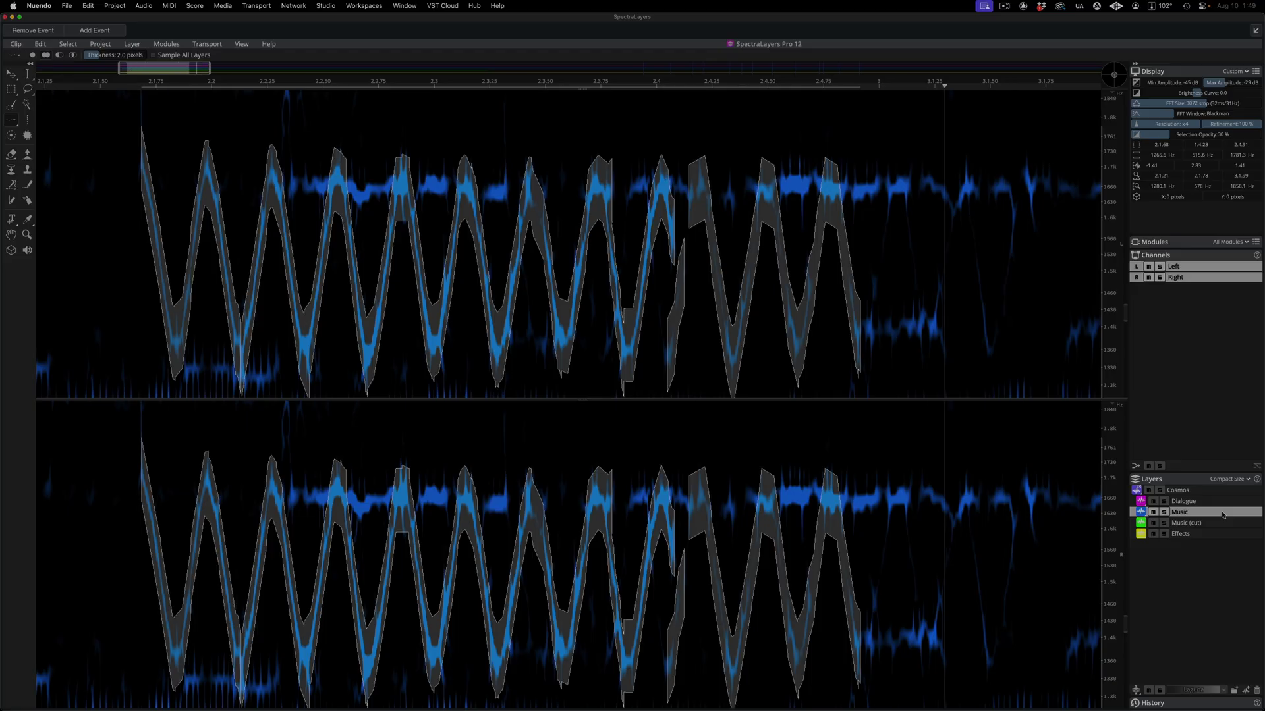
Save the traced sweep outline as the selection 'Synth'
{"action": "left_click", "coordinate": [67, 44]}
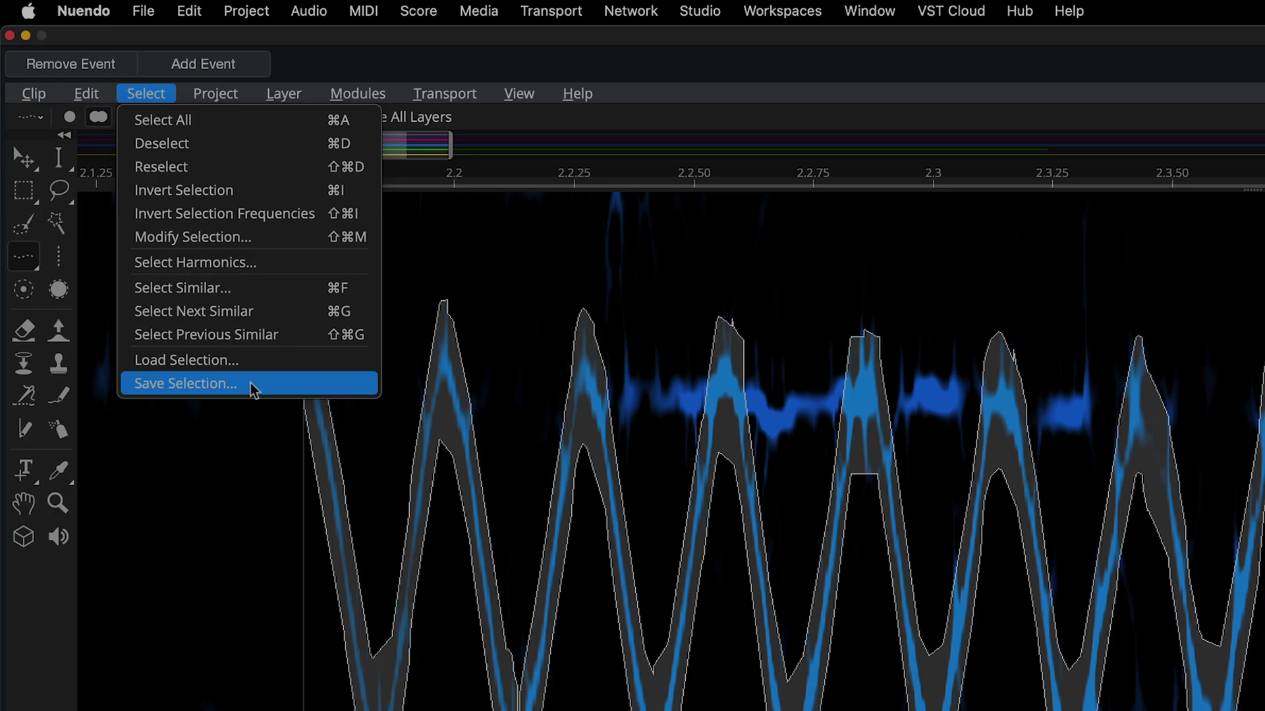
{"action": "left_click", "coordinate": [250, 382]}
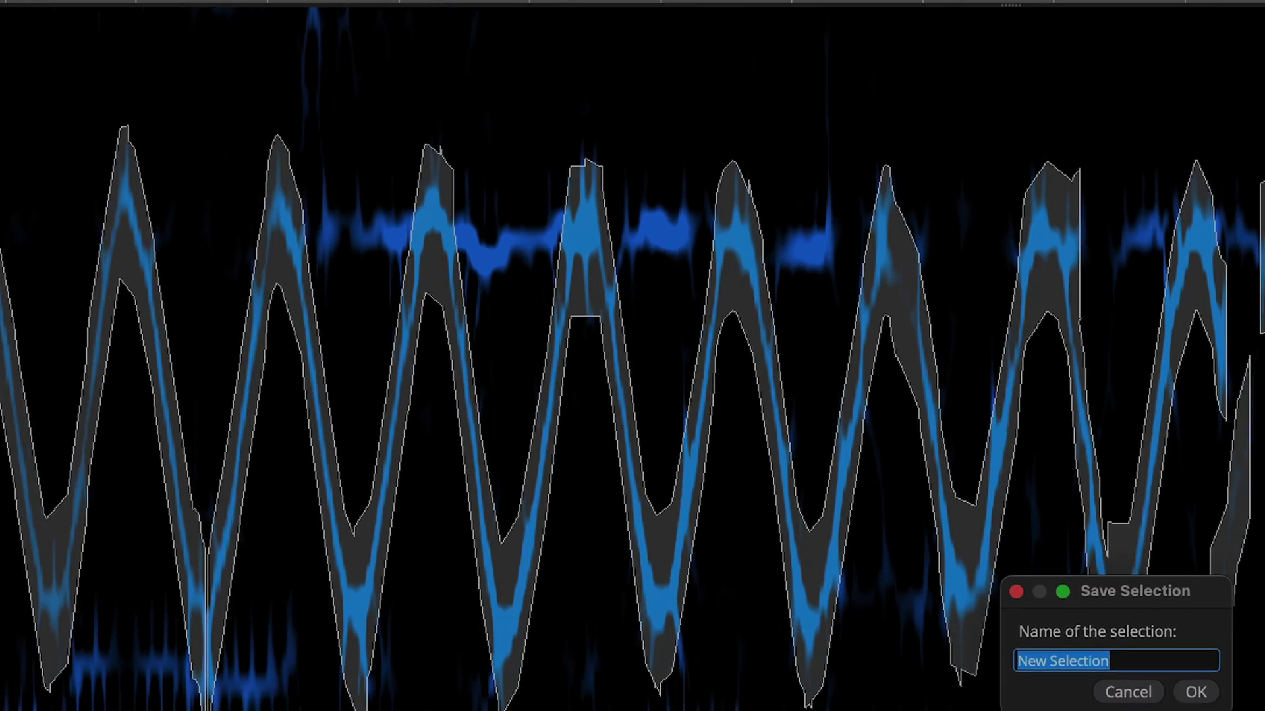
{"action": "type", "text": "Synth"}
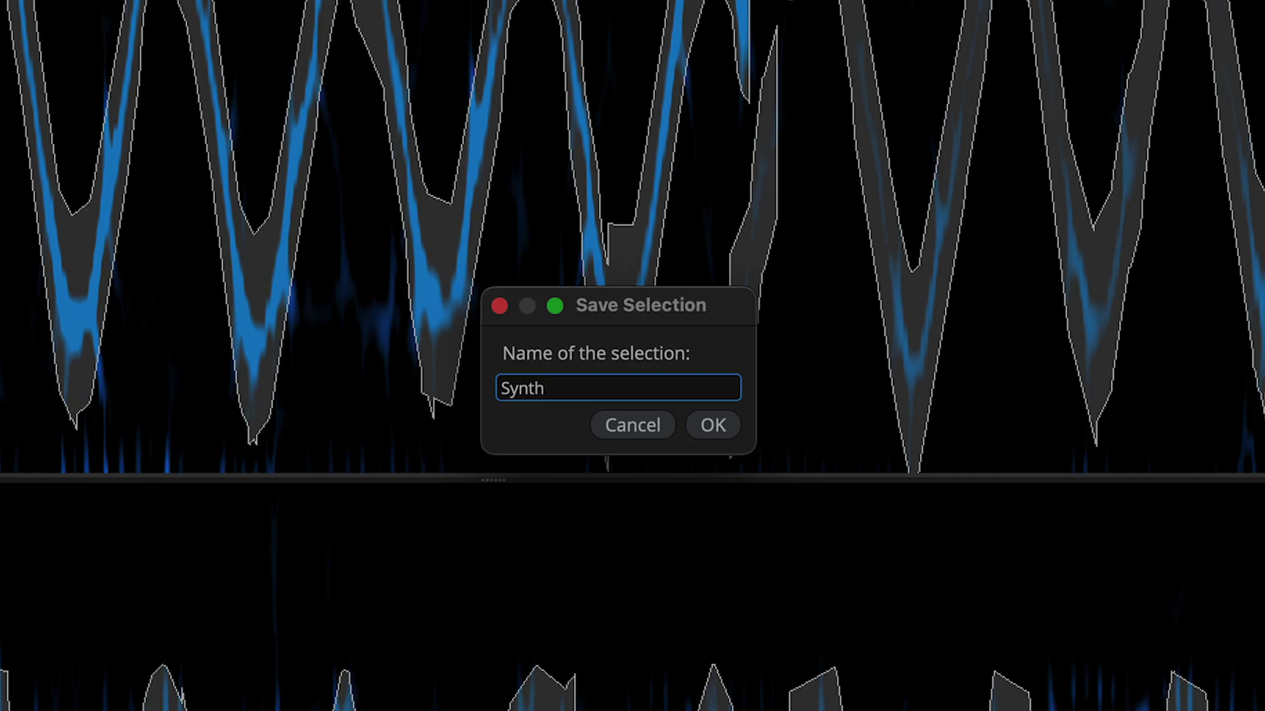
{"action": "key", "text": "Return"}
Cut the sweep into a new layer, play it back, and unsolo it
{"action": "left_click", "coordinate": [104, 114]}
{"action": "mouse_move", "coordinate": [206, 267]}
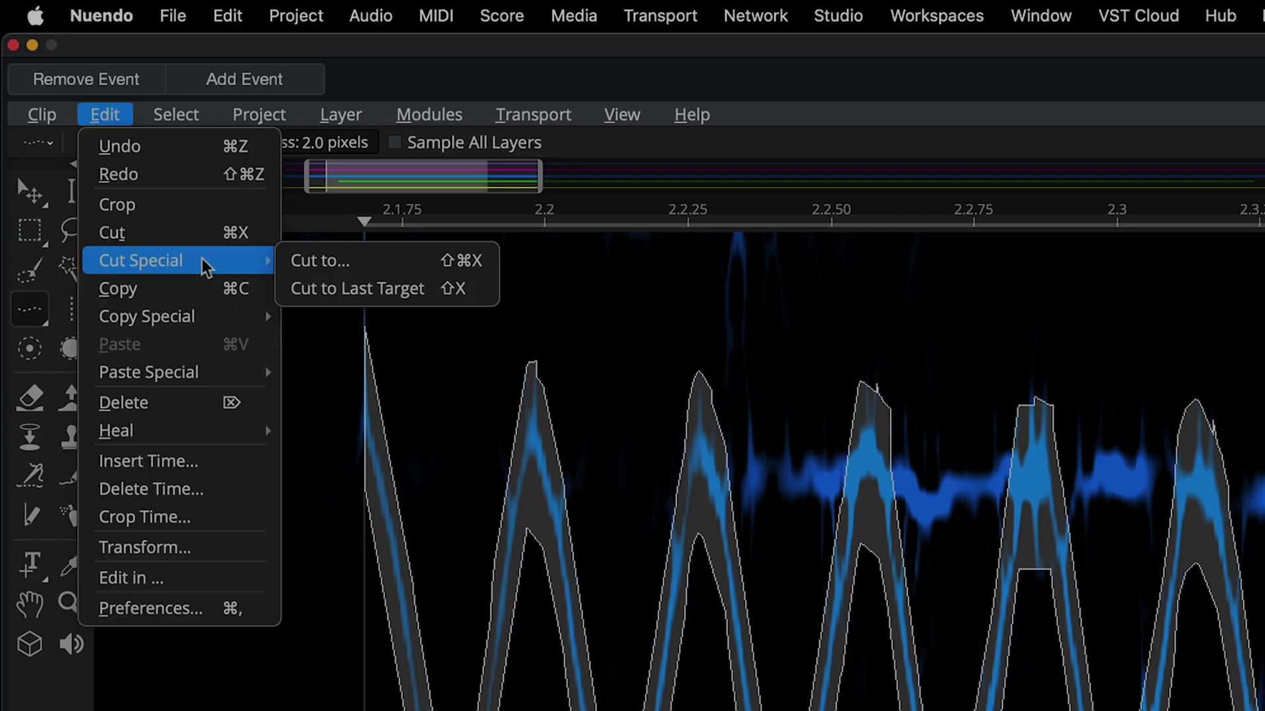
{"action": "left_click", "coordinate": [370, 267]}
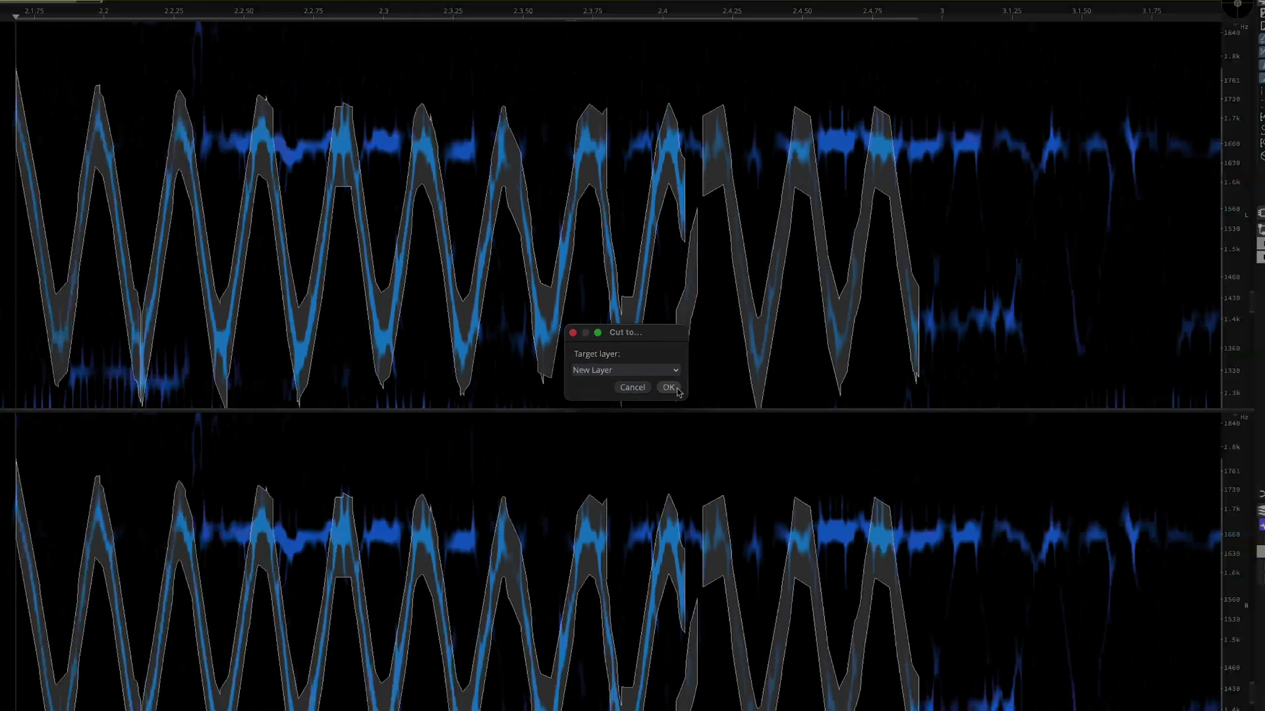
{"action": "left_click", "coordinate": [698, 413]}
{"action": "key", "text": "space"}
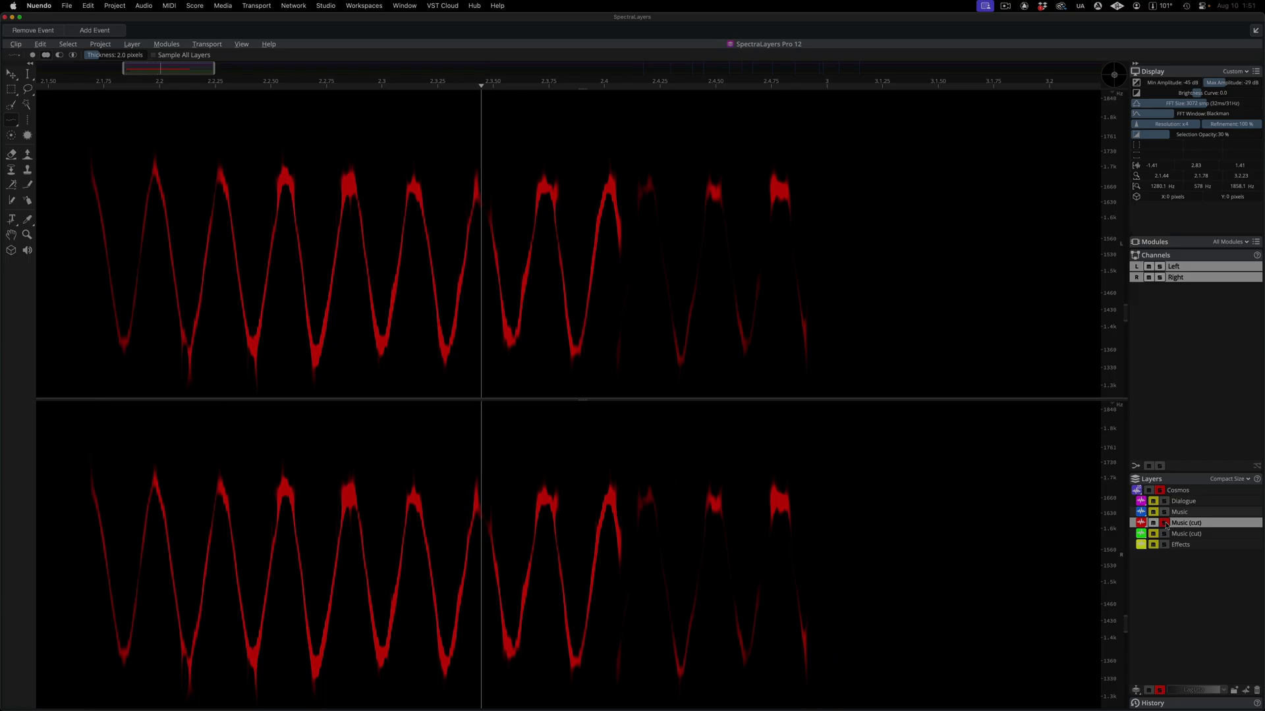
{"action": "left_click", "coordinate": [1165, 523]}
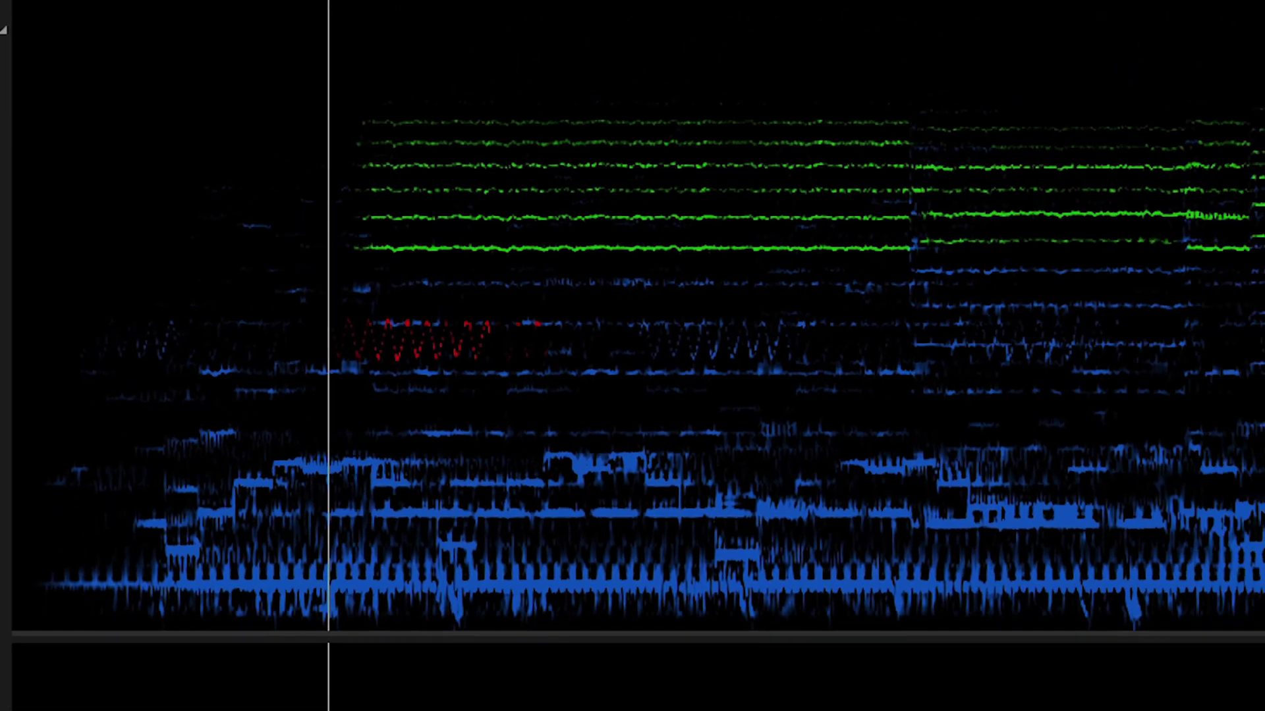
Select the 0–210.3 Hz band and cut it from Music into a new low-end layer, then unsolo it
{"action": "left_click", "coordinate": [1246, 72]}
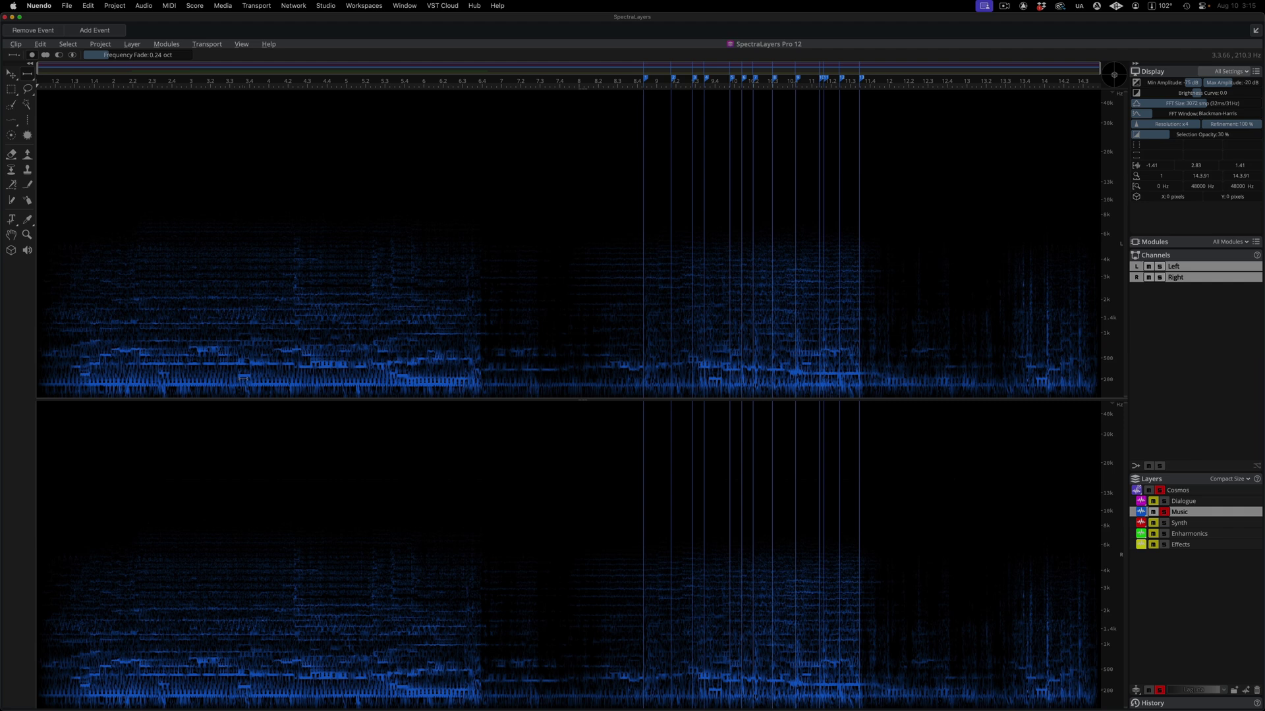
{"action": "left_click_drag", "start_coordinate": [243, 377], "coordinate": [238, 409]}
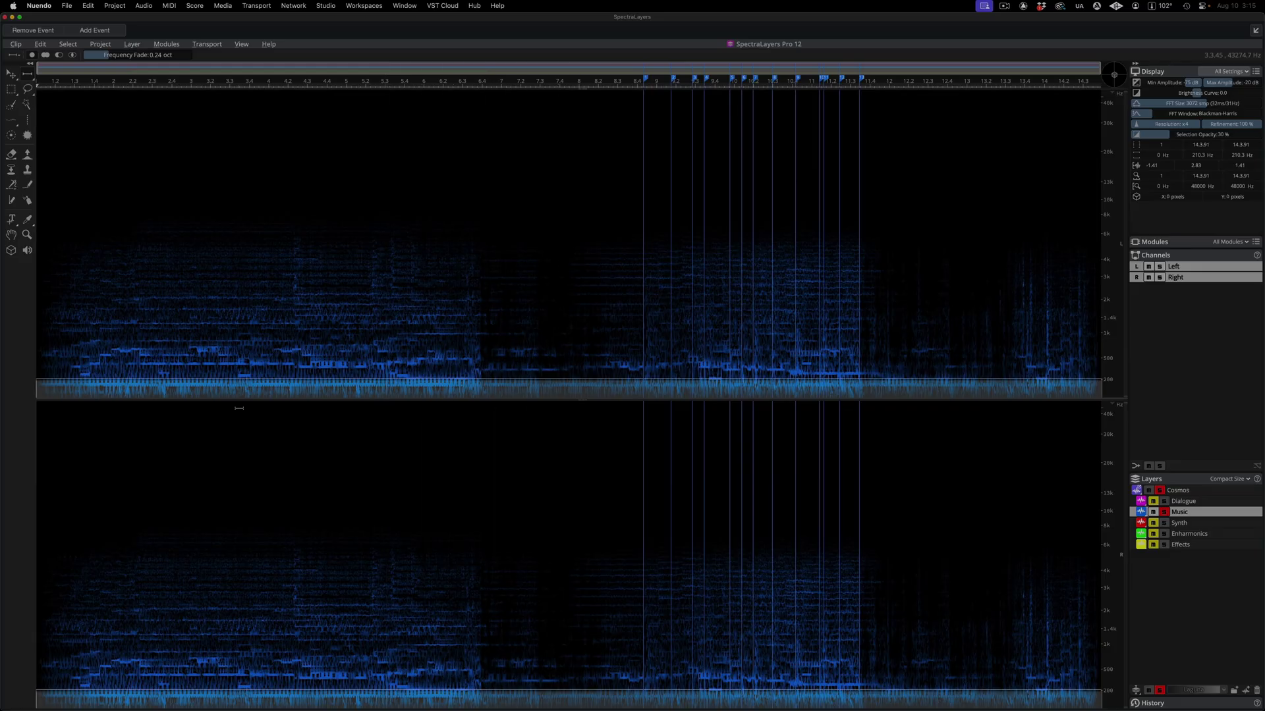
{"action": "left_click", "coordinate": [41, 45]}
{"action": "mouse_move", "coordinate": [77, 104]}
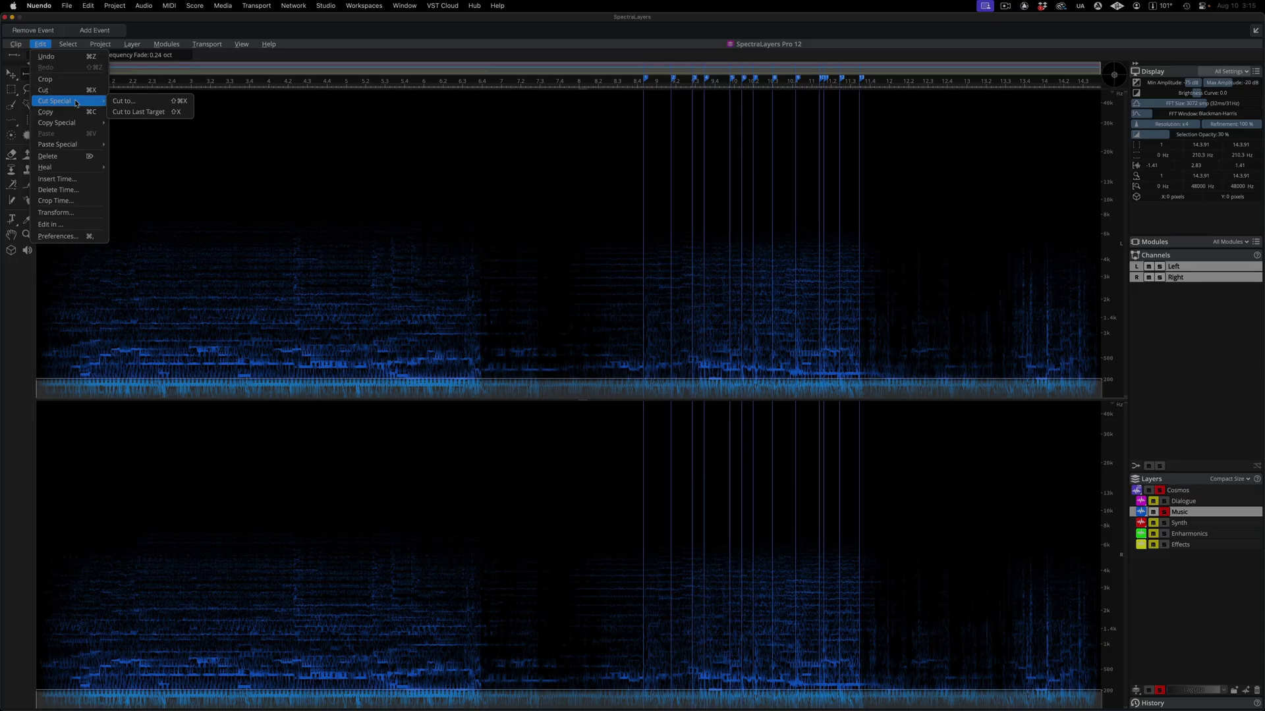
{"action": "left_click", "coordinate": [151, 103]}
{"action": "key", "text": "Return"}
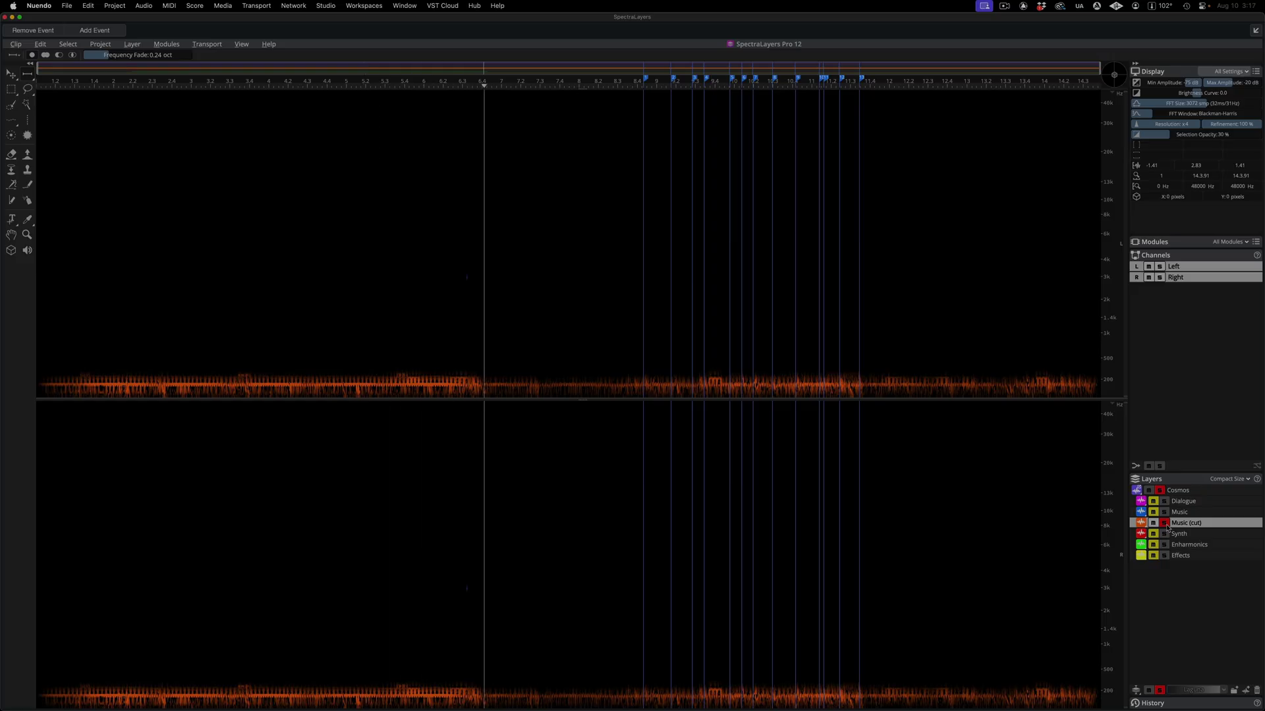
{"action": "left_click", "coordinate": [1165, 523]}
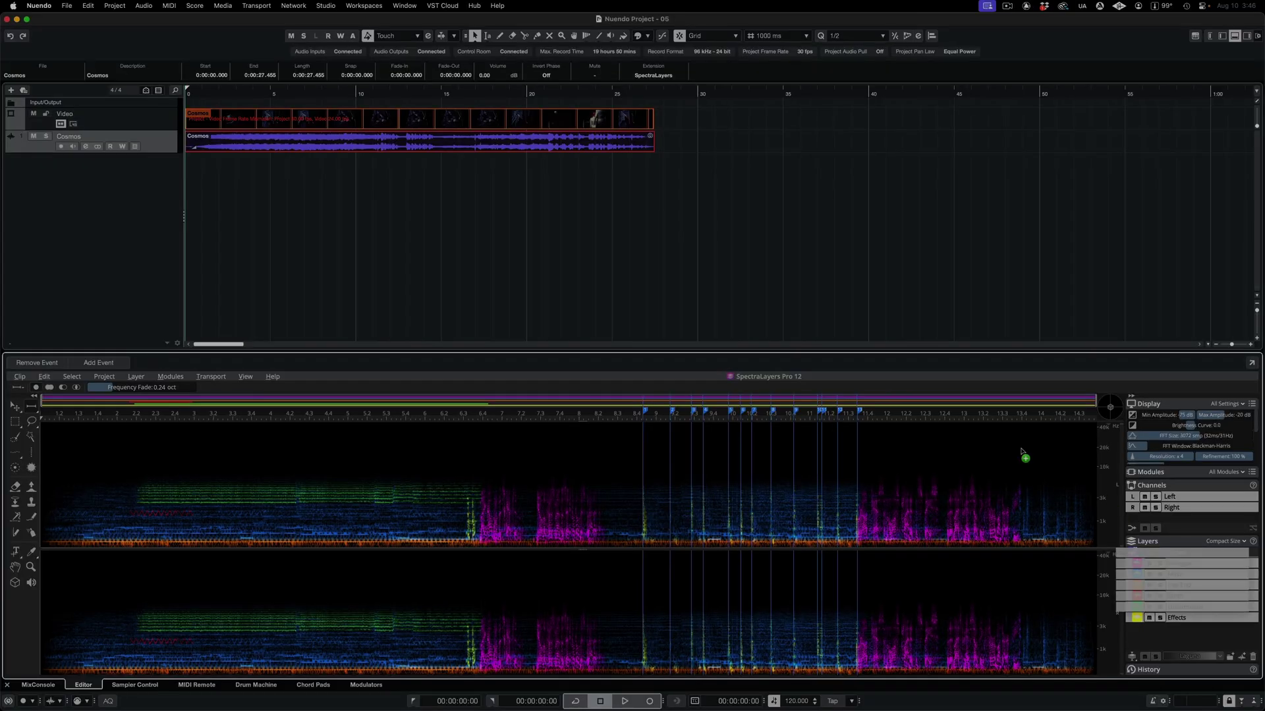
Drag the separated layers into Nuendo, each on its own track below Cosmos
{"action": "left_click_drag", "start_coordinate": [1022, 452], "coordinate": [245, 184]}
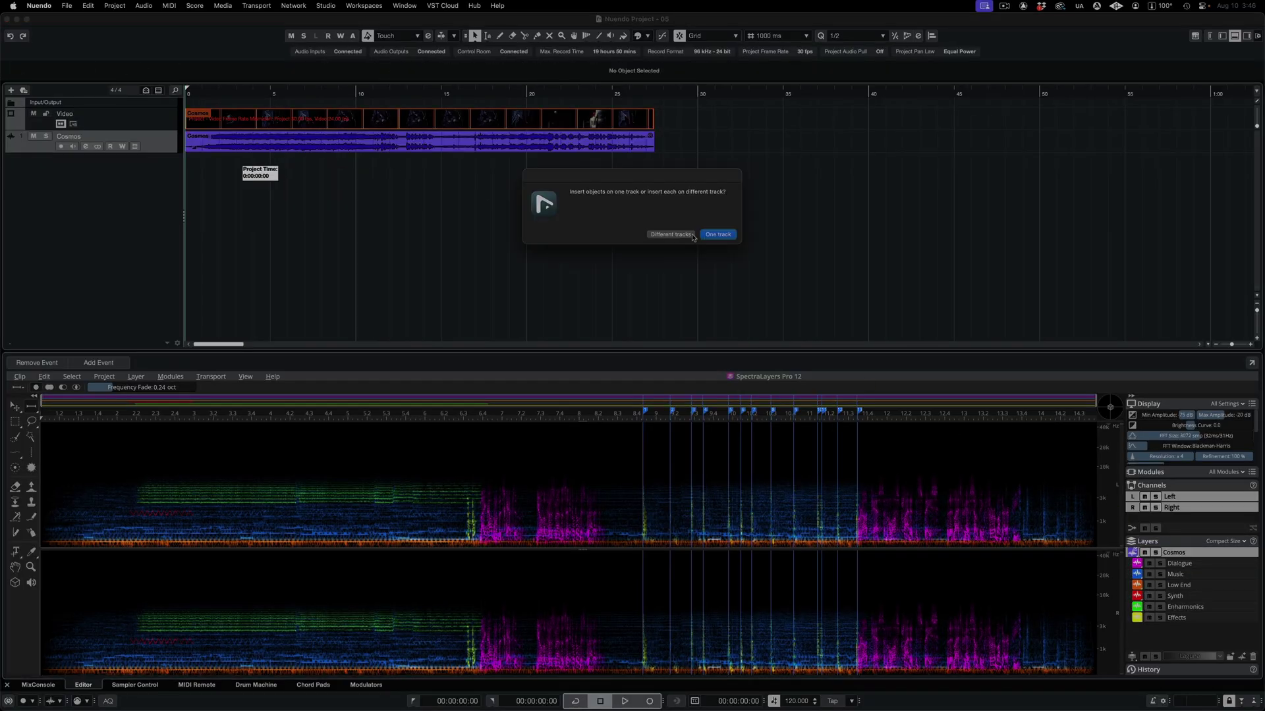
{"action": "left_click", "coordinate": [672, 234]}
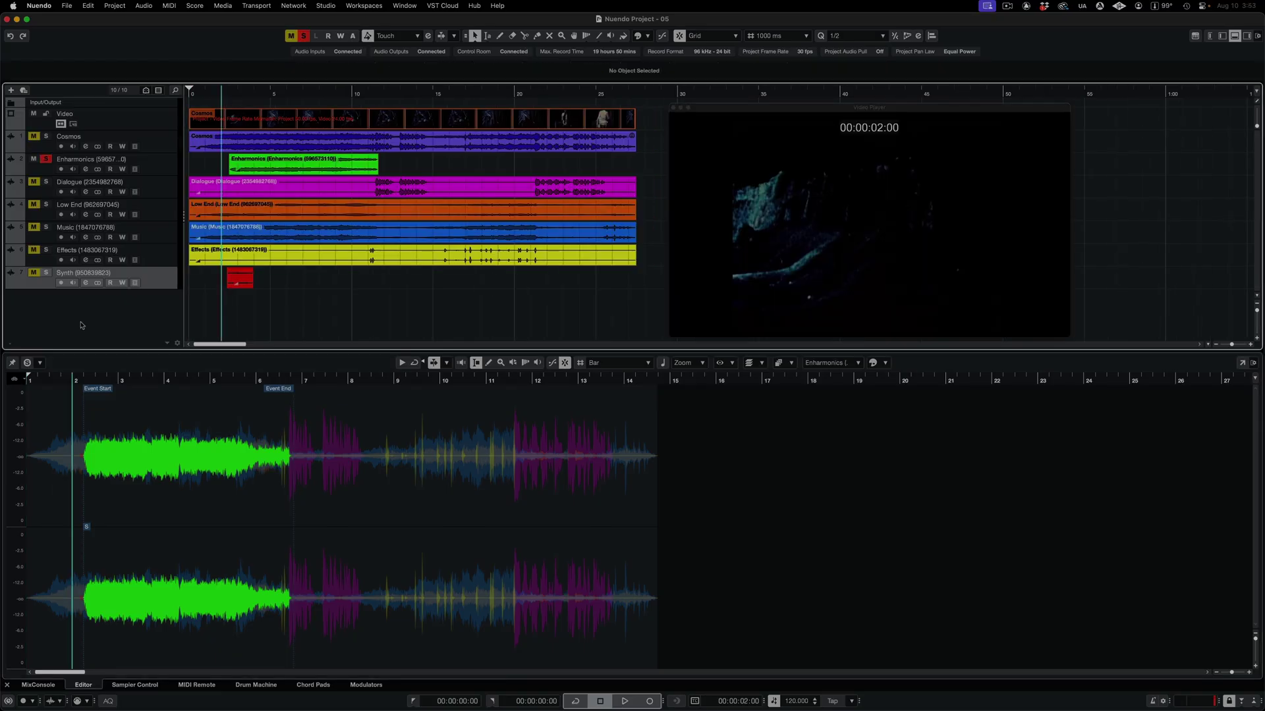
Play with the film picture, auditioning Dialogue and other stems solo, ending with Synth soloed
{"action": "key", "text": "space"}
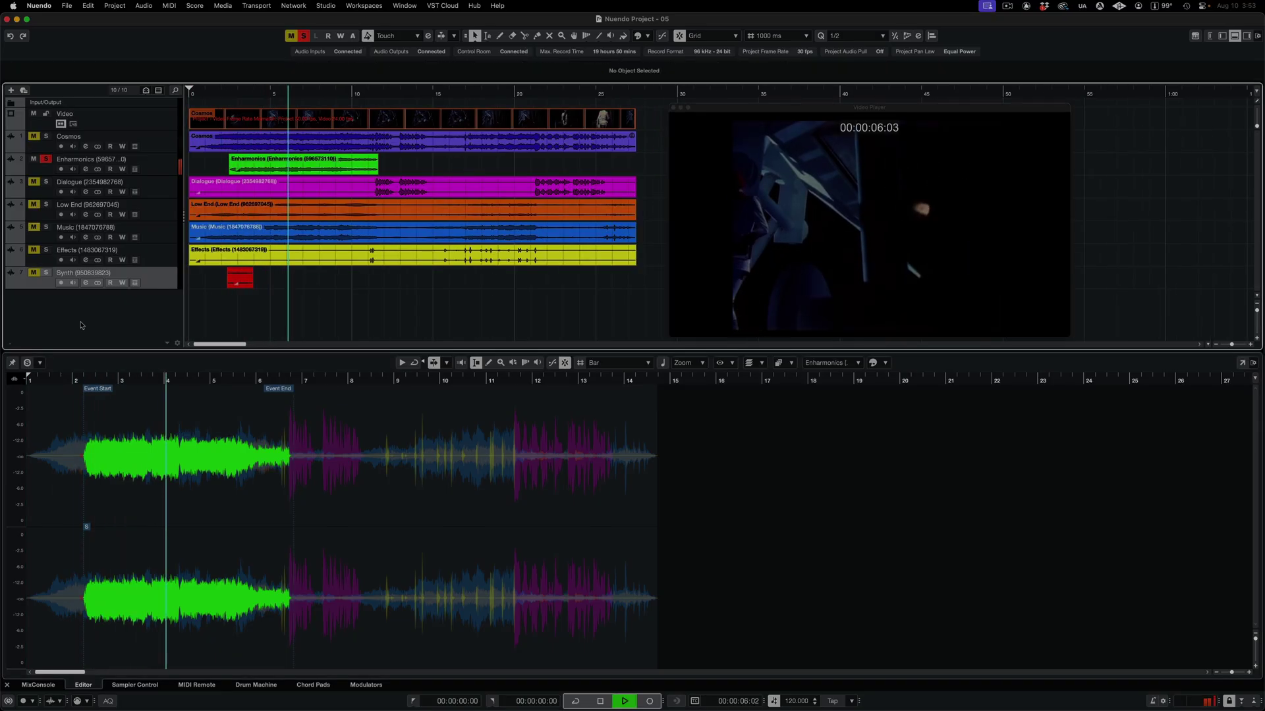
{"action": "key", "text": "space"}
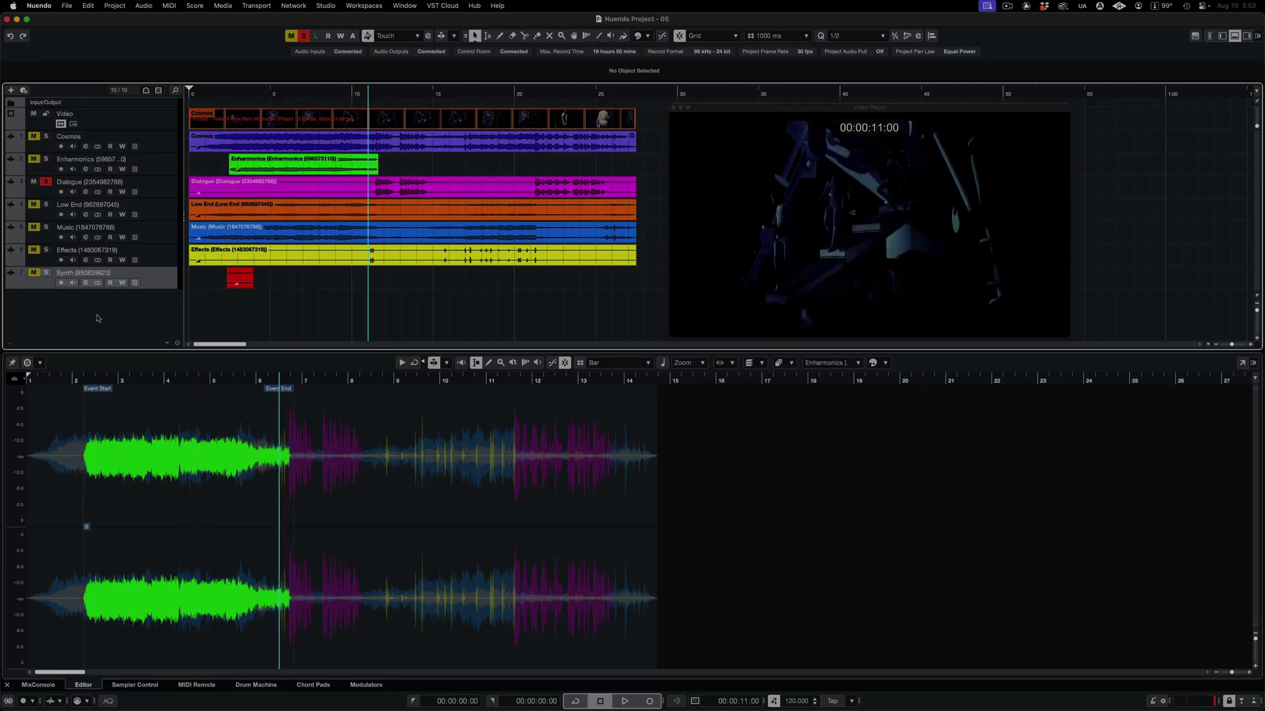
{"action": "key", "text": "space"}
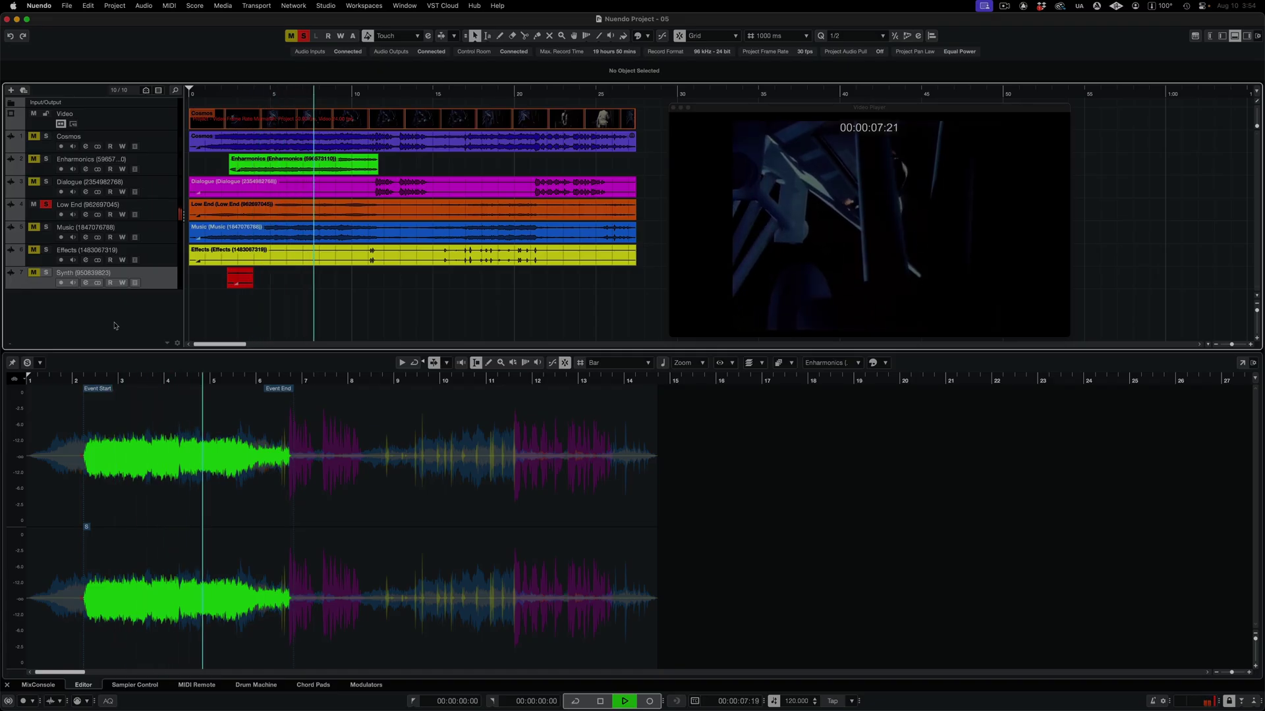
{"action": "key", "text": "space"}
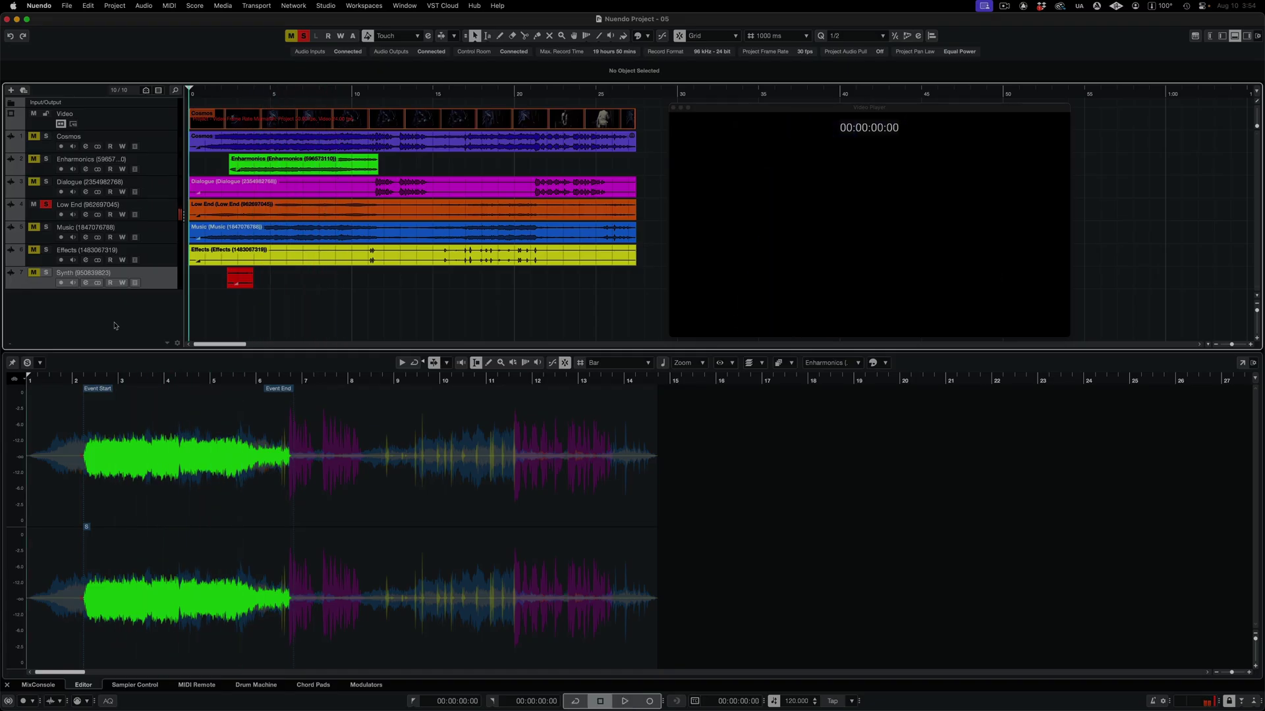
{"action": "key", "text": "space"}
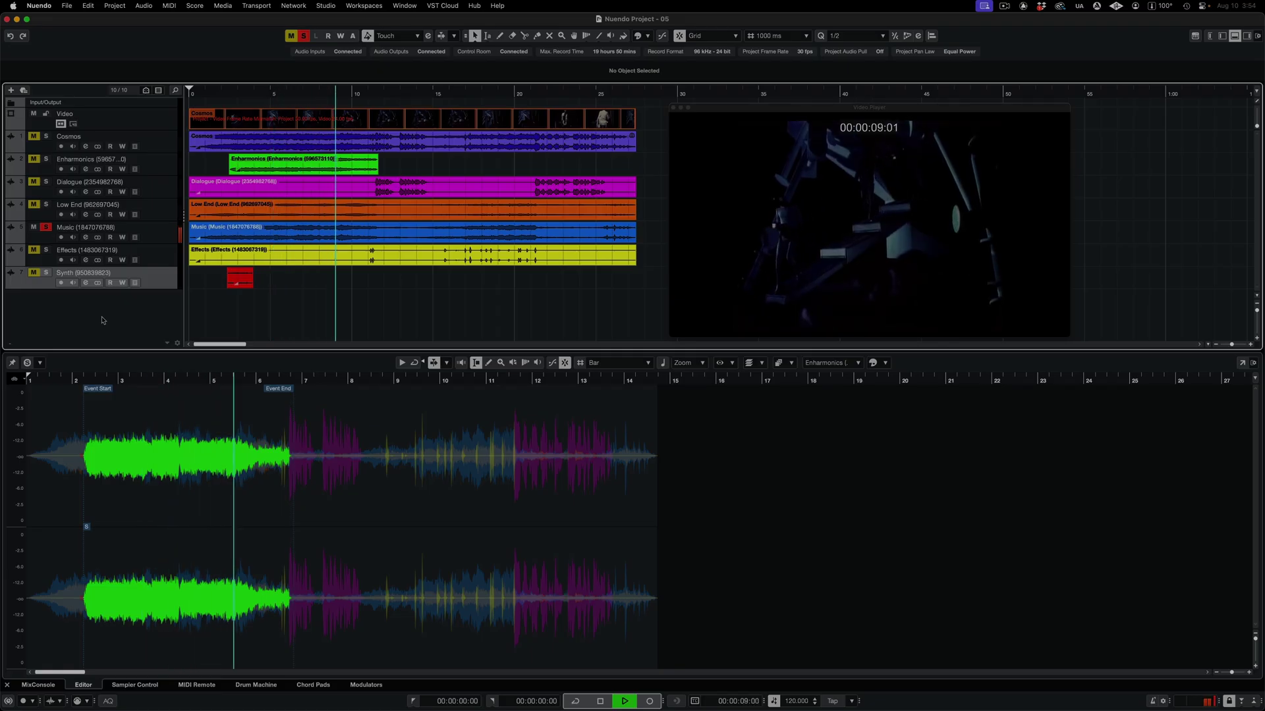
{"action": "key", "text": "space"}
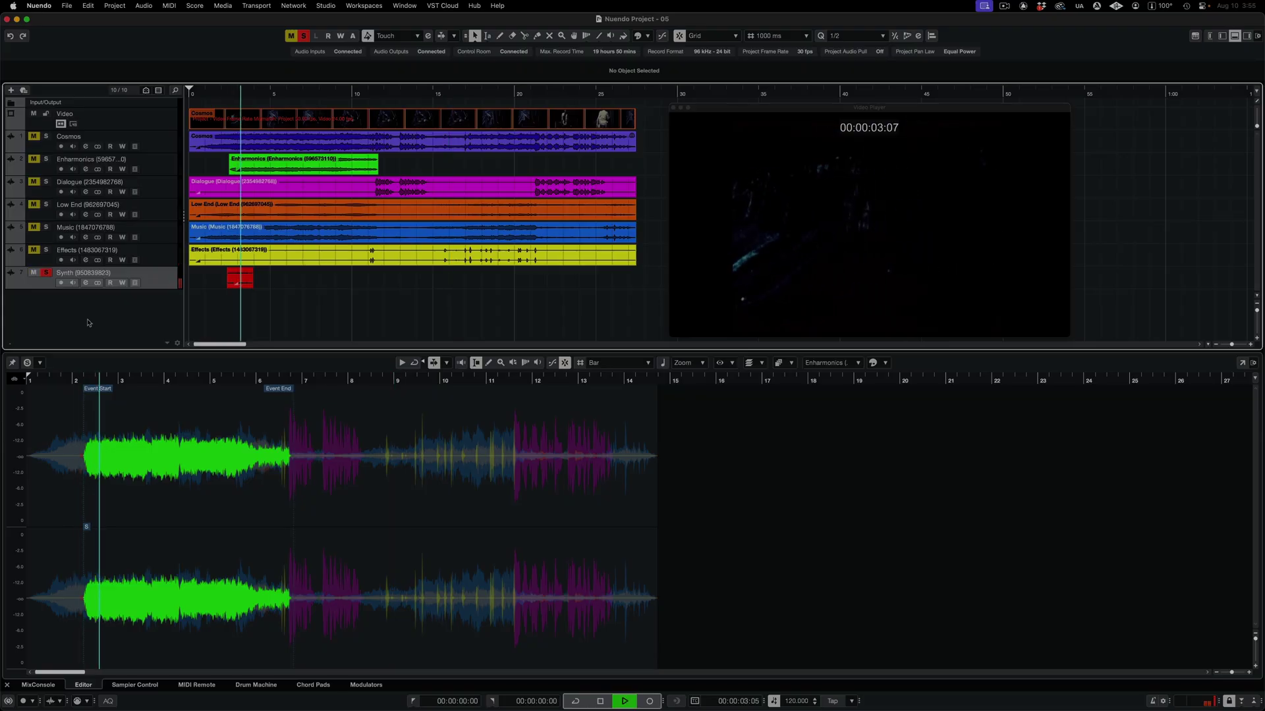
{"action": "key", "text": "space"}
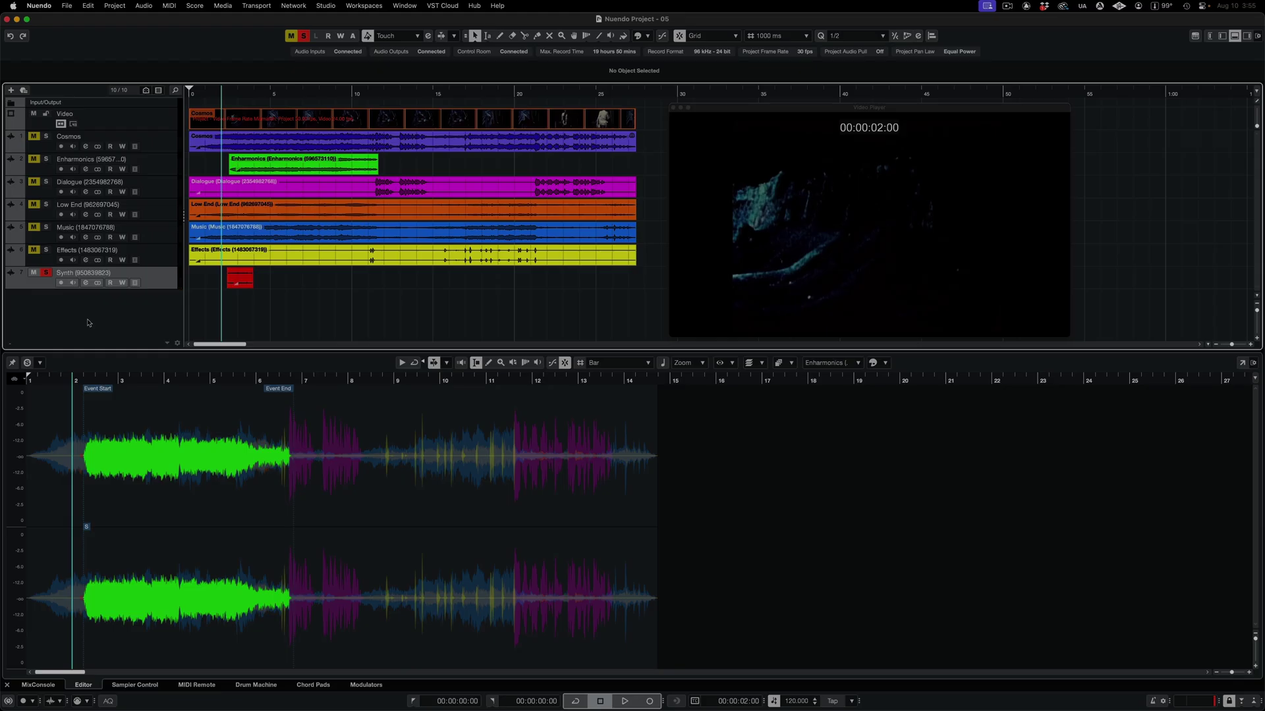
Clear the Synth solo and return playback to the project start
{"action": "key", "text": "Home"}
{"action": "key", "text": "shift+s"}
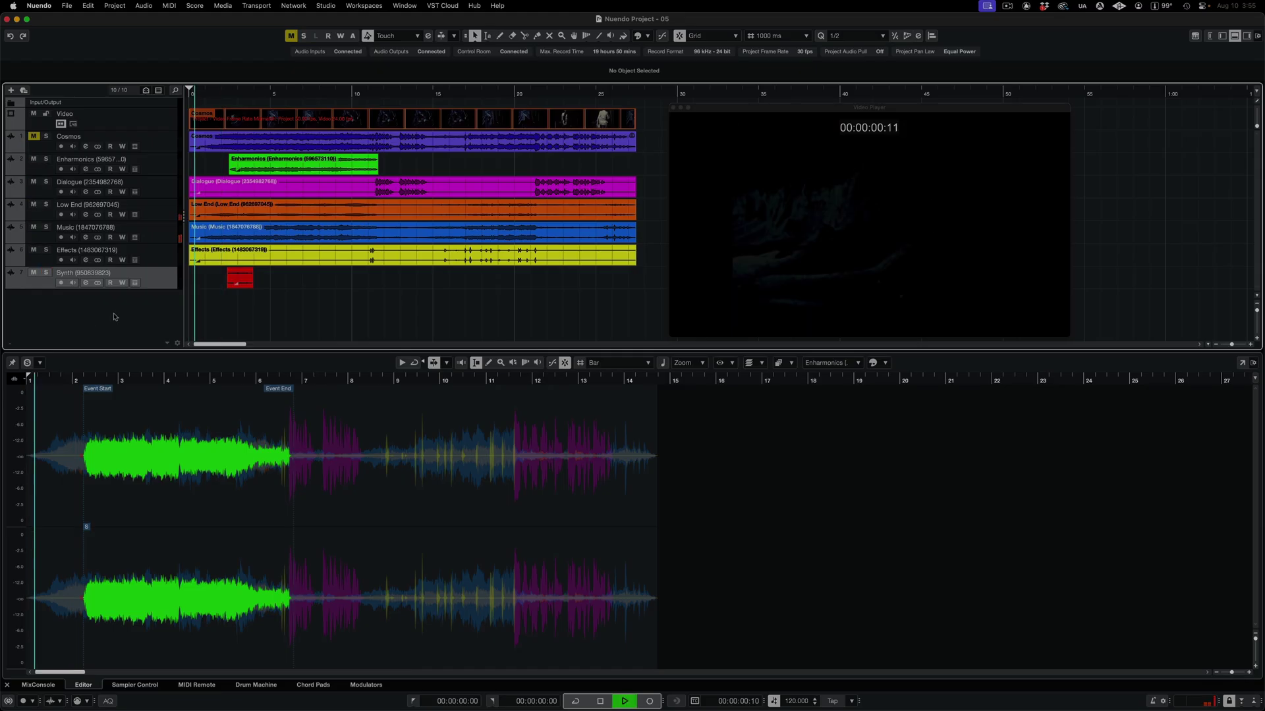